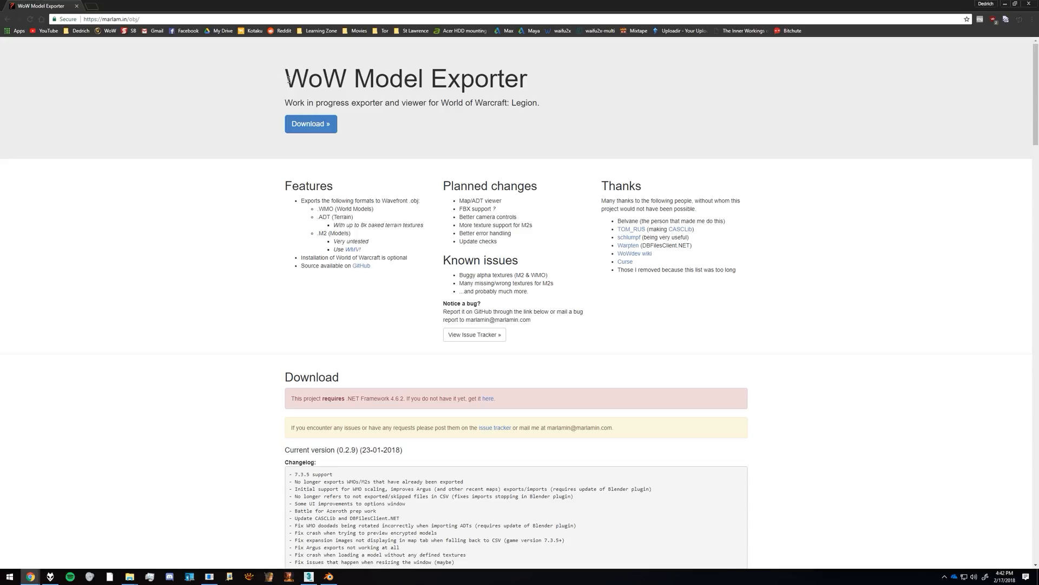
Step: Bring up the OBJ Export folder and the Blender program folder side by side in File Explorer
click(512, 91)
mouse_move(130, 576)
click(120, 557)
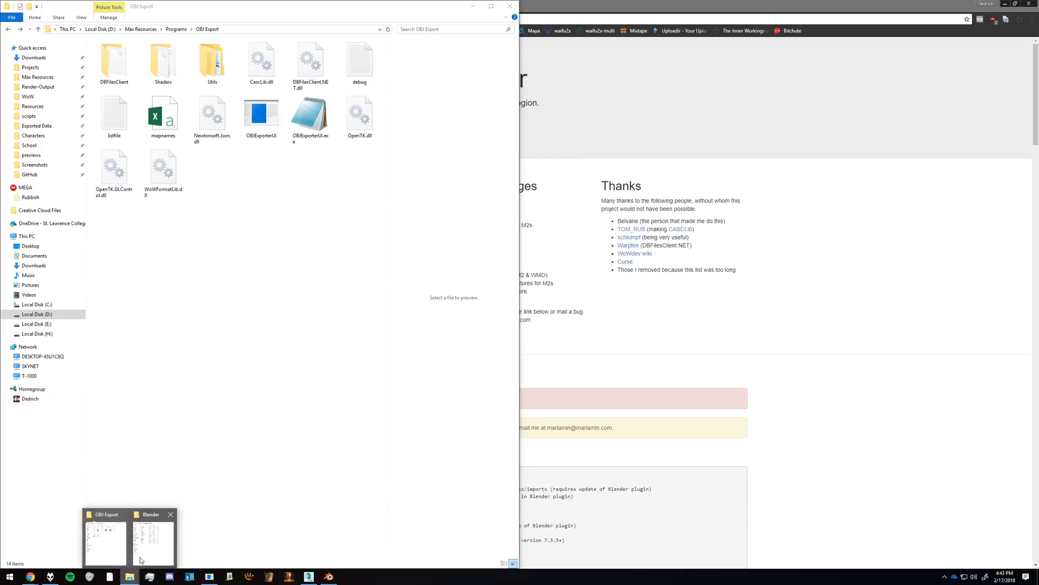
click(140, 560)
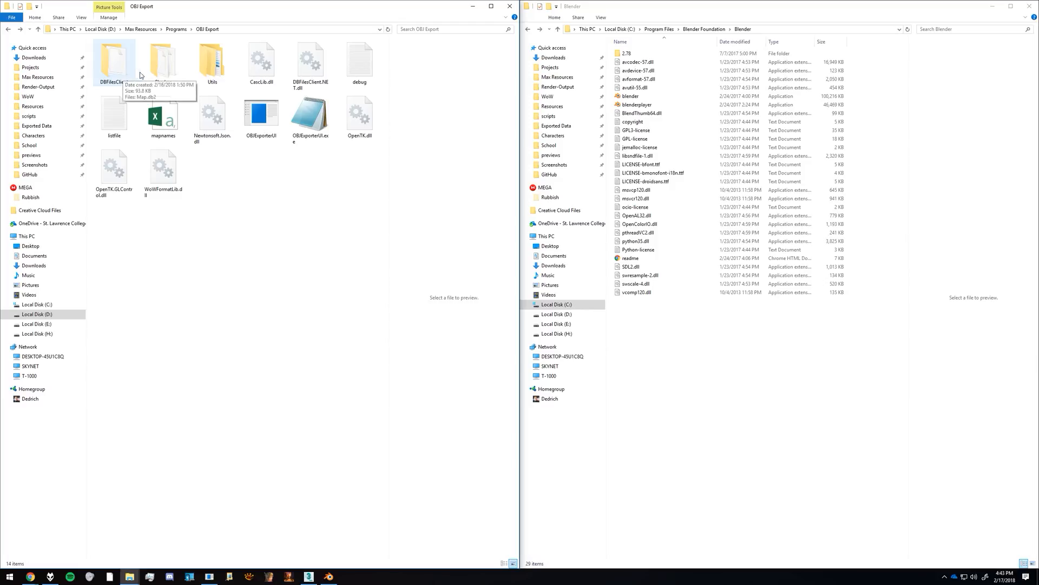
Step: Open the Blender plugins folder inside OBJ Export's Utils folder and point out the io_scene_adt and io_scene_wmo folders
double_click(209, 67)
double_click(136, 55)
click(128, 63)
ctrl+click(128, 55)
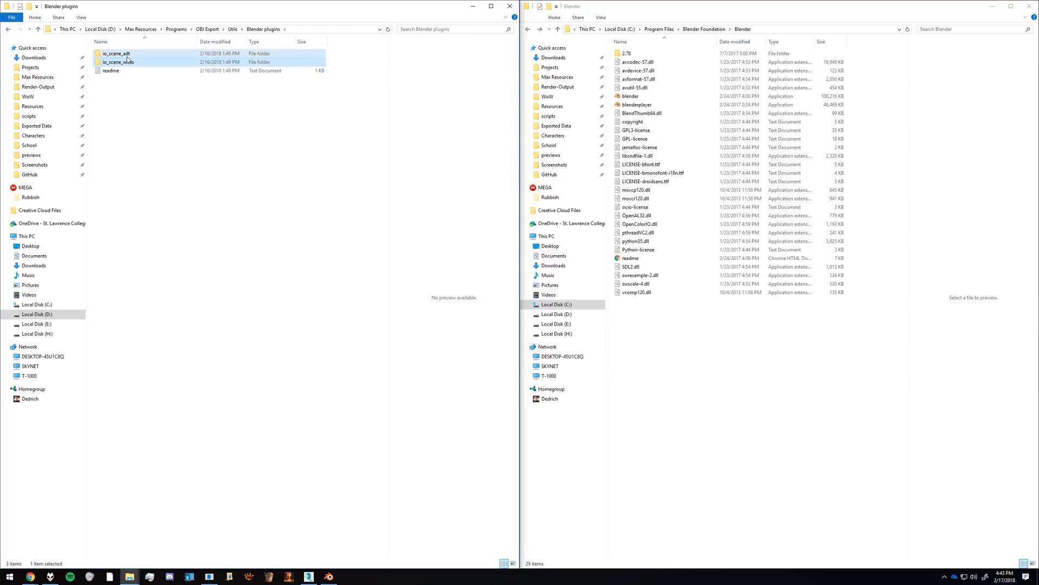
click(147, 106)
Step: Browse from the Blender program folder to 2.78\scripts\addons to show the plugin destination, and close File Explorer
double_click(627, 54)
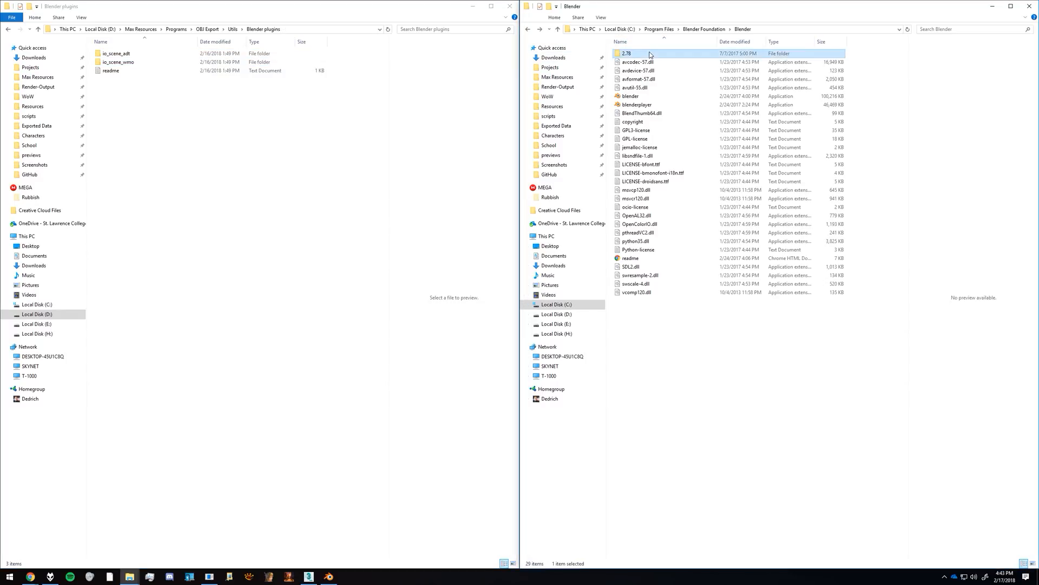
double_click(630, 70)
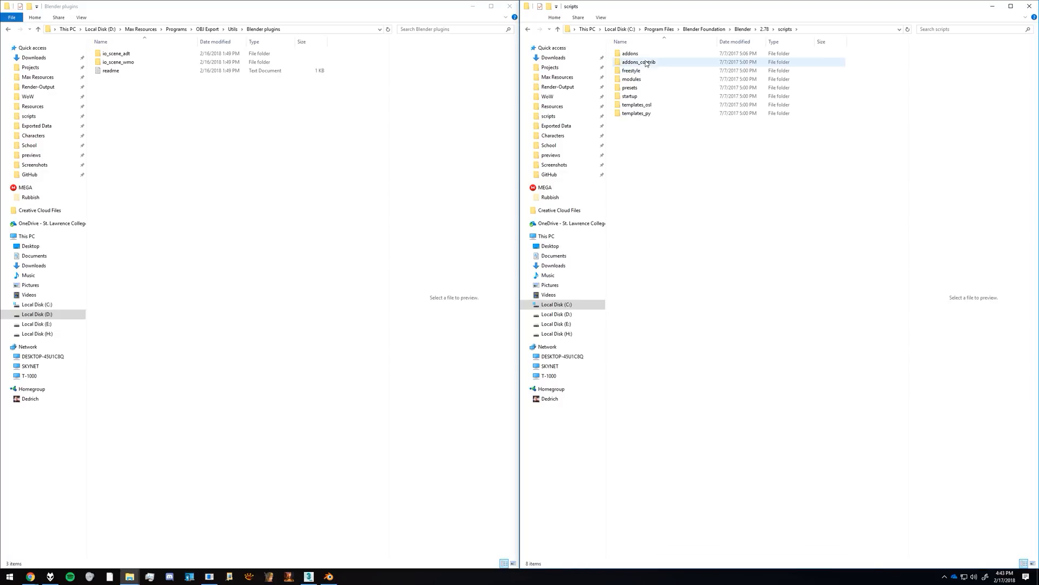
double_click(631, 54)
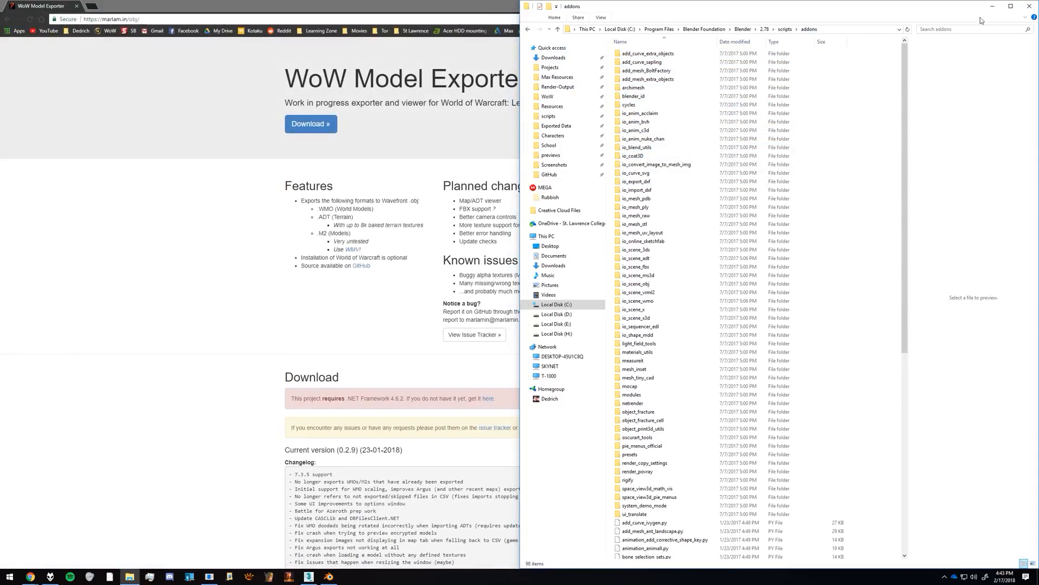
click(1030, 6)
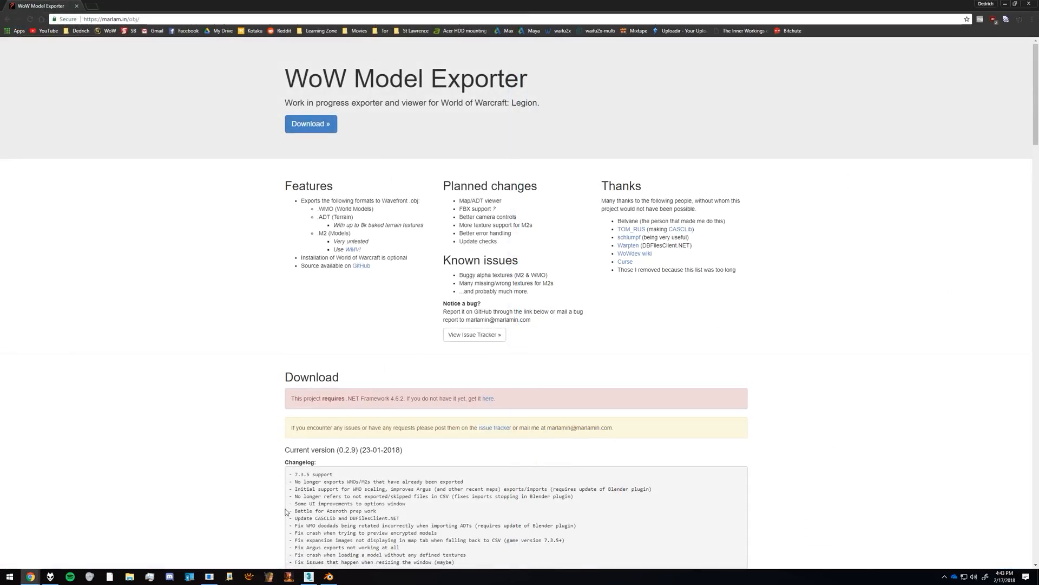
Step: Switch to Marlamin's WoW Exporter, maximize it and pick the Void Elf Hub map from the maps list
click(214, 574)
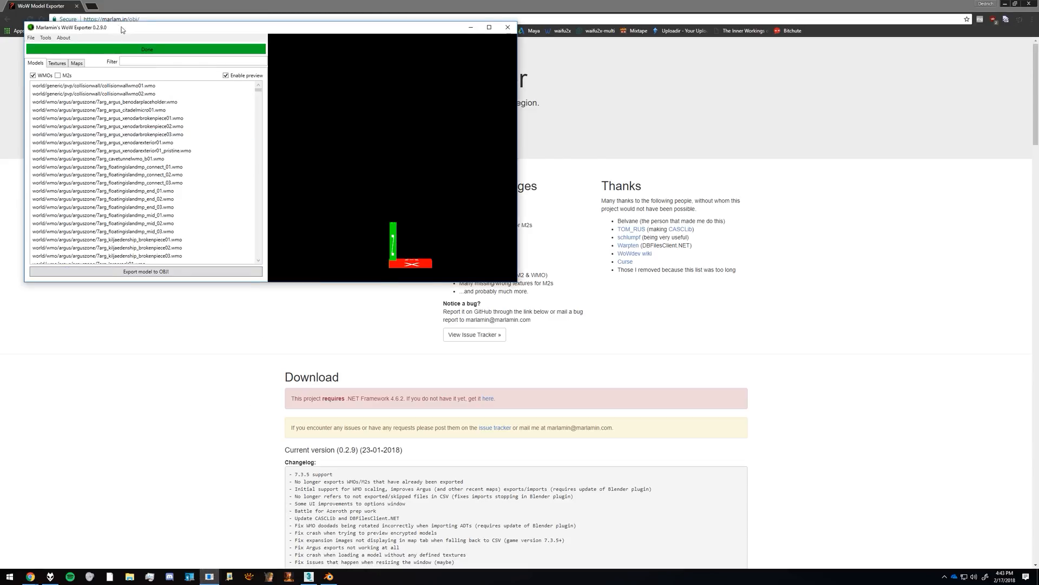
drag(121, 29, 302, 108)
double_click(302, 108)
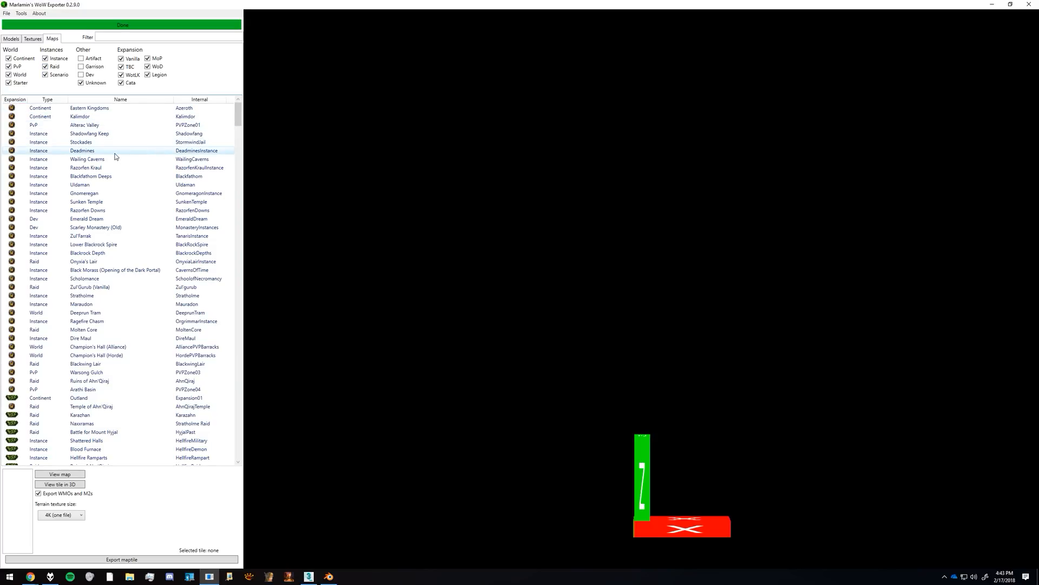
click(111, 125)
scroll(110, 233, down, 1)
click(112, 236)
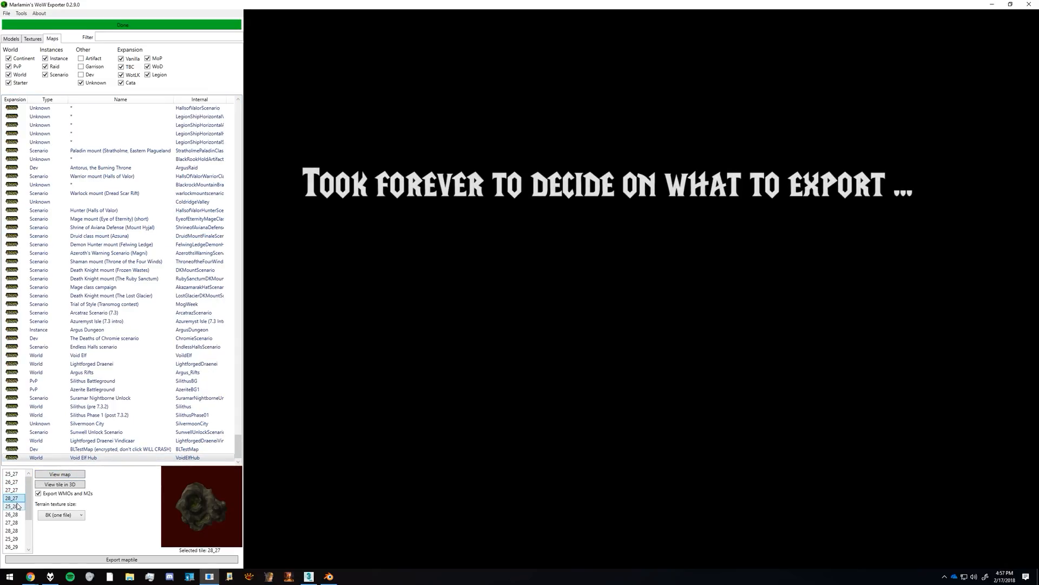
Step: Preview the Void Elf Hub map tiles one after another and select tile 26_29
key(Down)
key(Down)
key(Down)
key(Down)
key(Down)
key(Down)
key(Down)
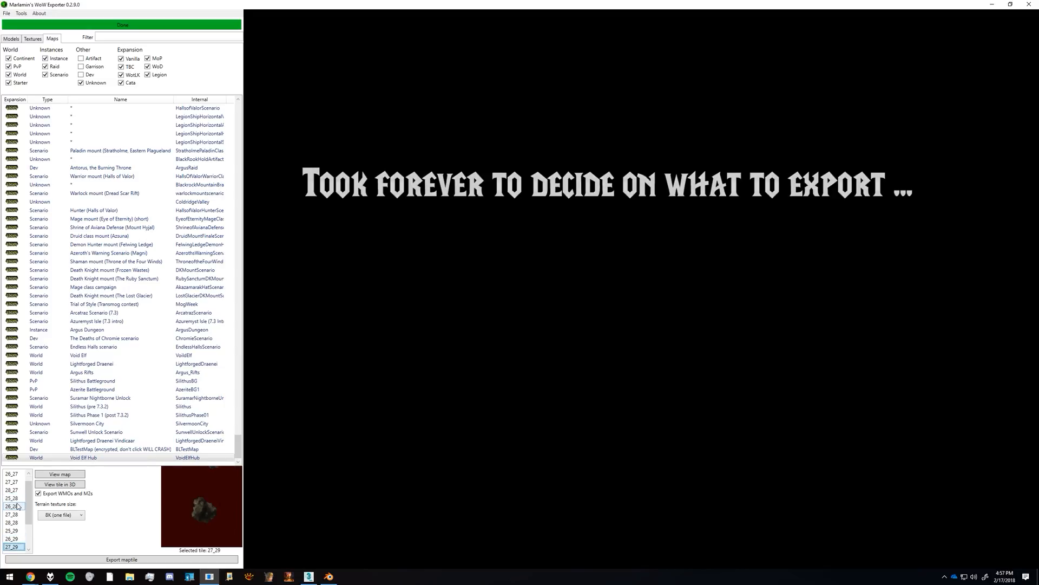
key(Down)
key(Down)
key(Up)
key(Up)
key(Up)
key(Up)
key(Up)
key(Up)
key(Up)
key(Up)
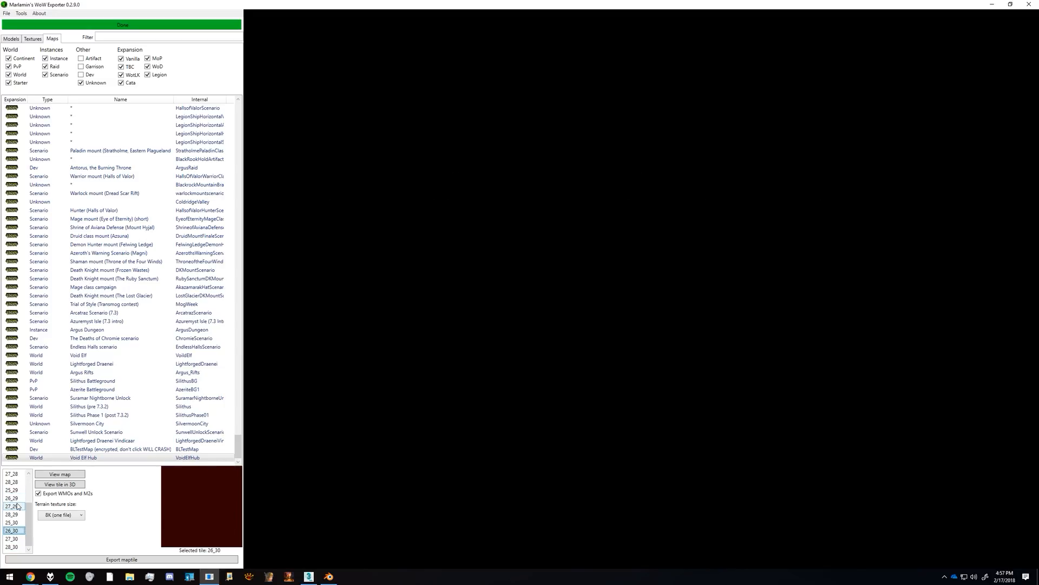
key(Up)
key(Up)
key(Up)
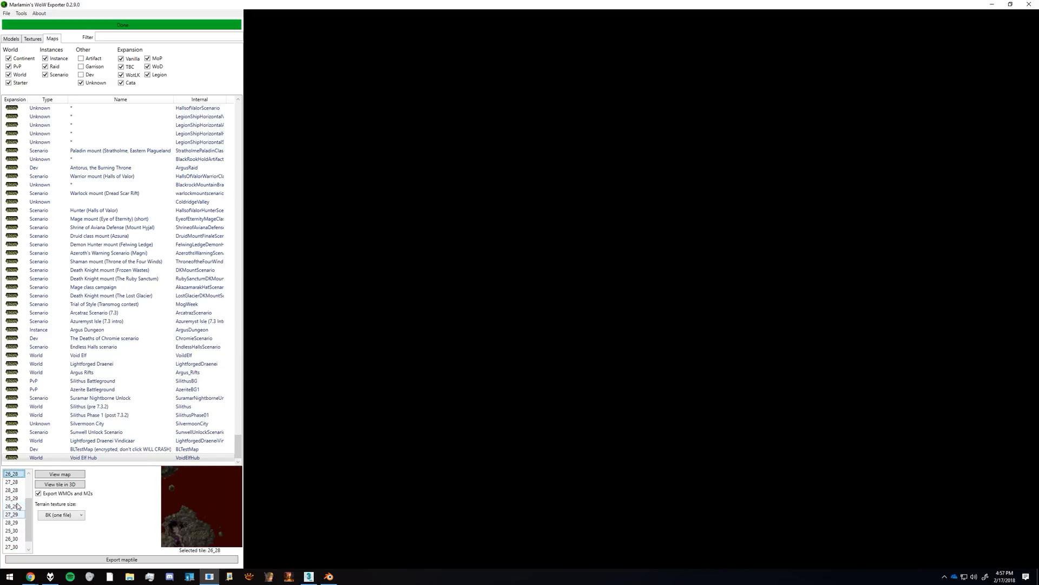
key(Up)
key(Up)
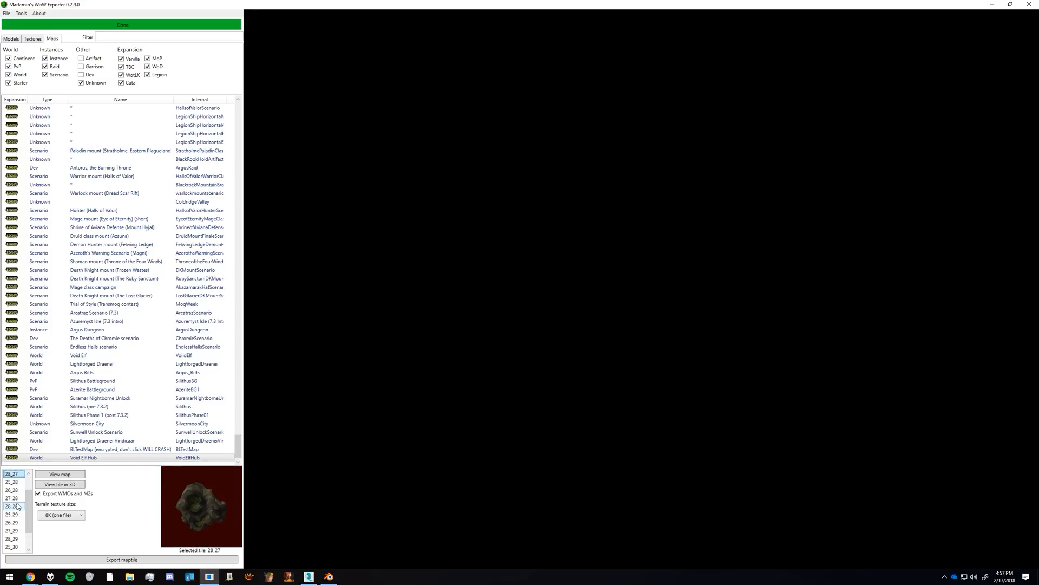
key(Down)
key(Down)
key(Down)
key(Down)
key(Down)
key(Down)
key(Down)
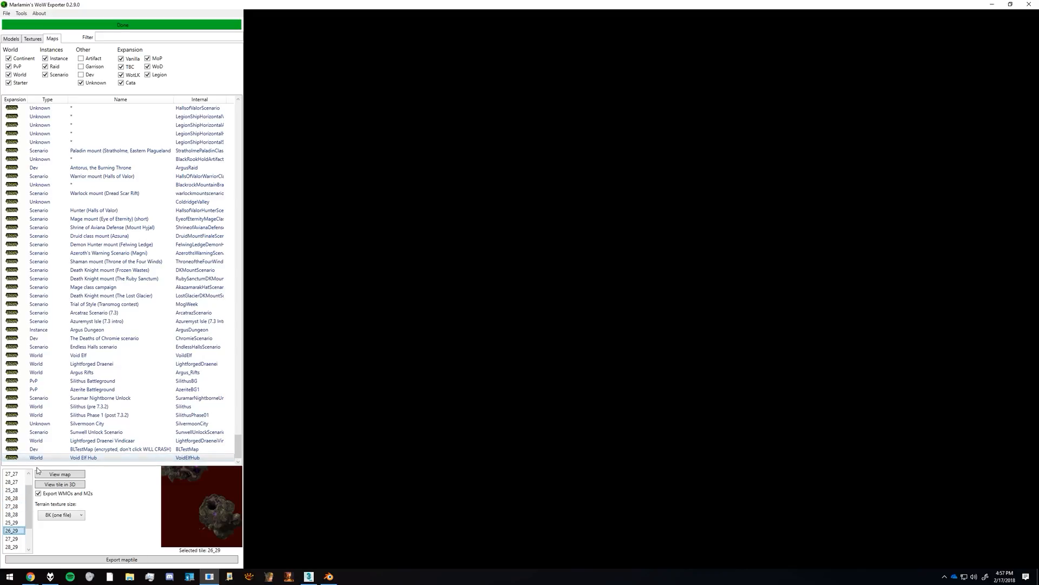
Step: Review the terrain texture sizes, keep 8K (one file), and export map tile 26_29
click(65, 515)
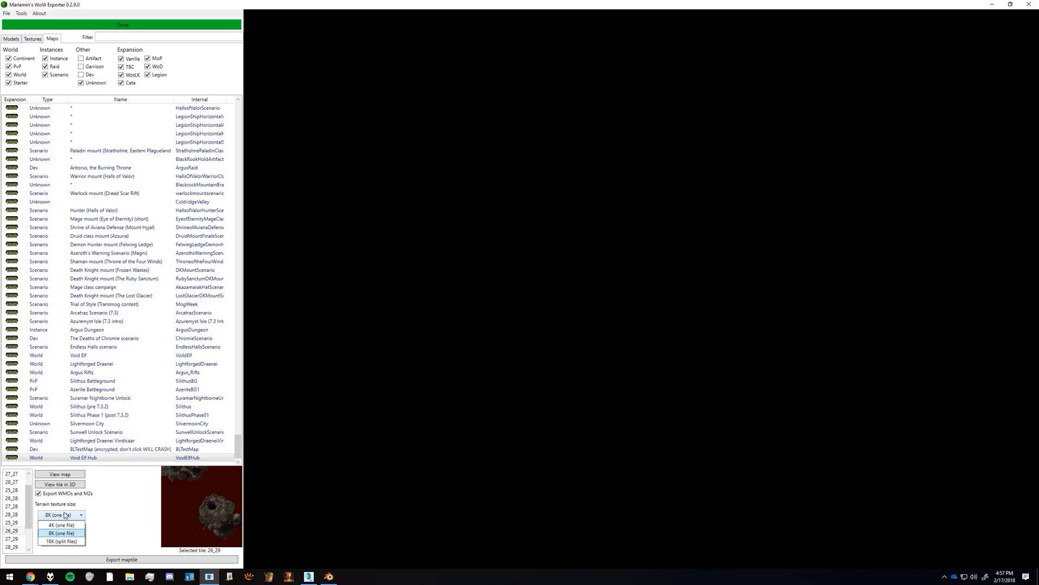
click(68, 515)
click(70, 516)
click(71, 515)
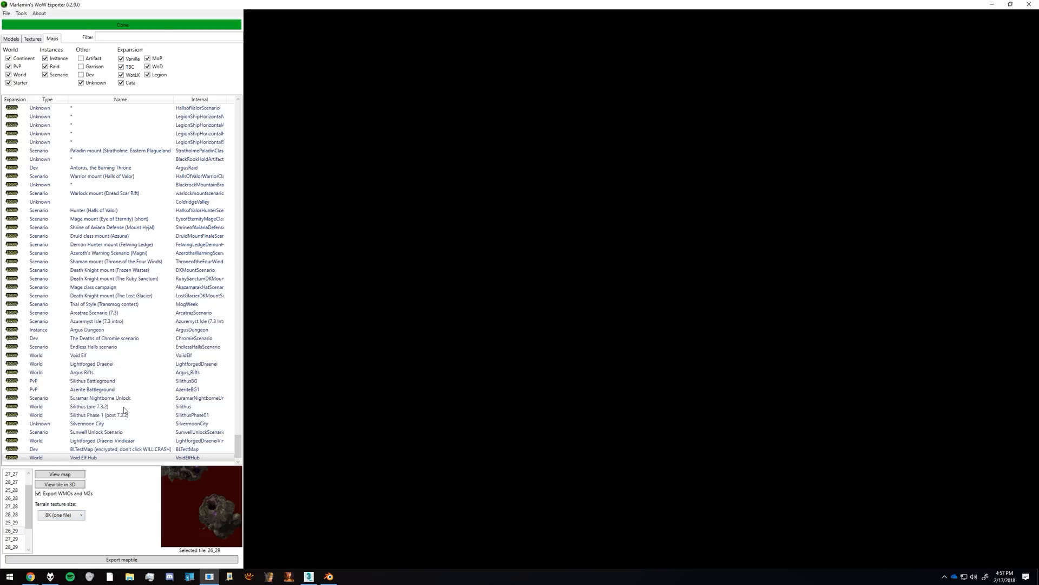
click(157, 559)
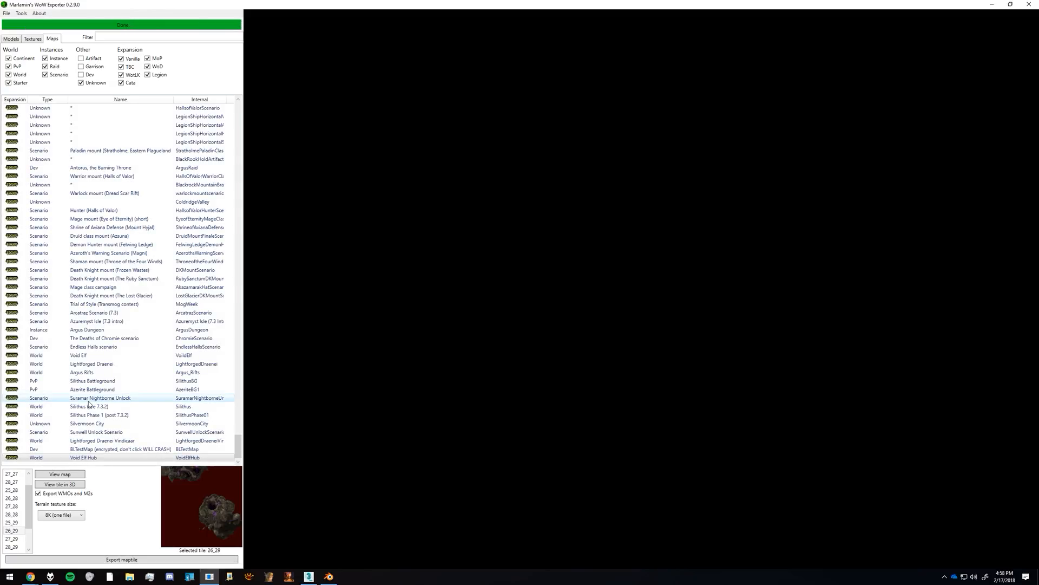
Step: Switch to Blender and import voidelfhub_26_29.obj as ADT OBJ from the Exported Data world\maps\voidelfhub folder
click(329, 577)
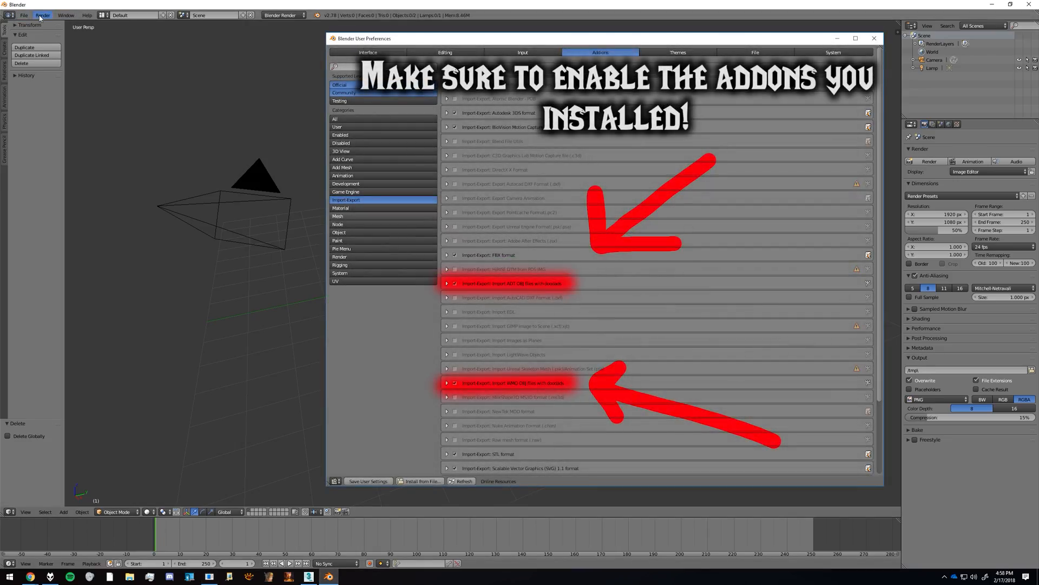
click(24, 15)
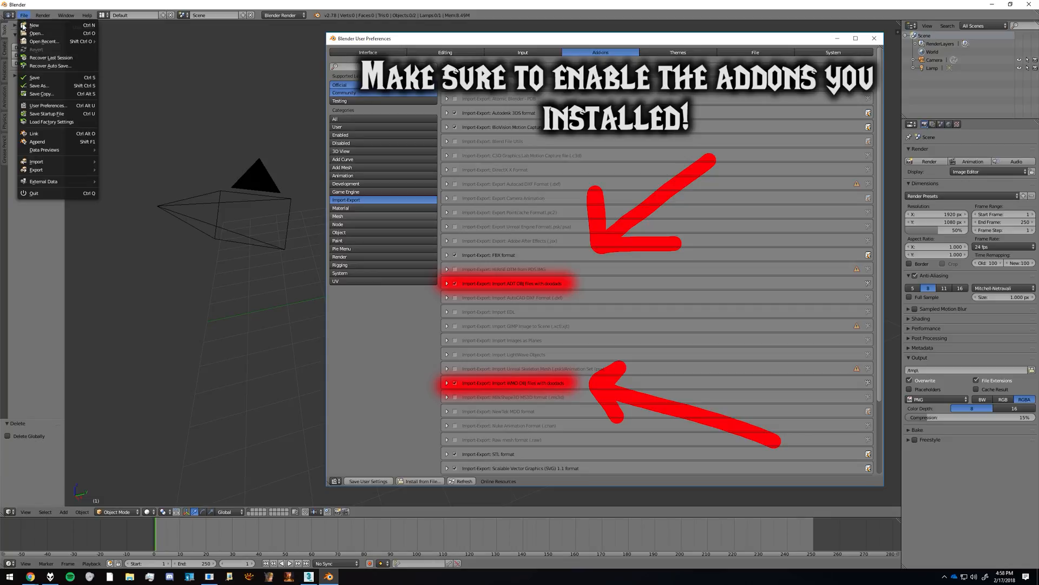
mouse_move(38, 161)
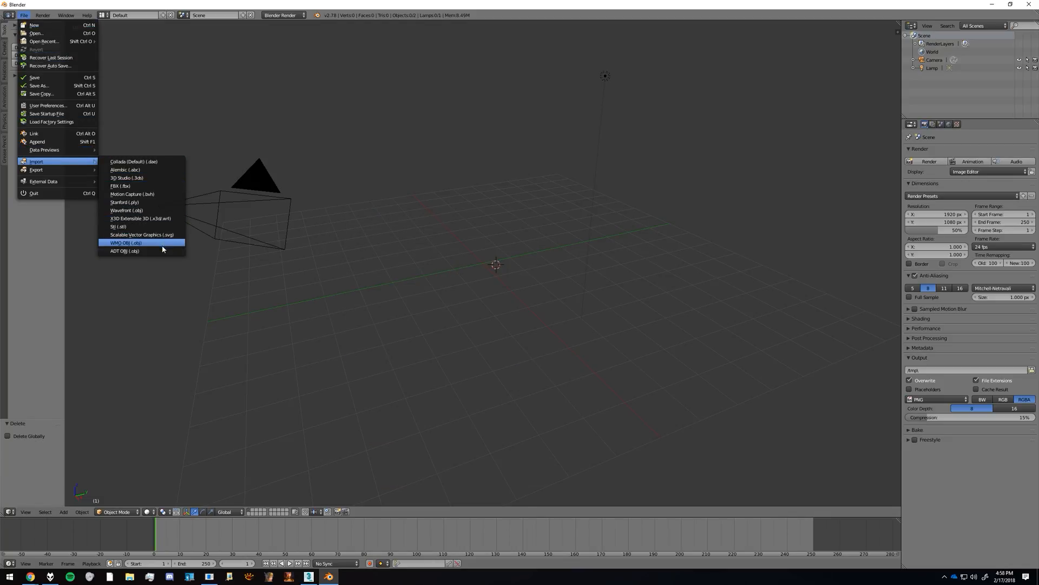
click(147, 251)
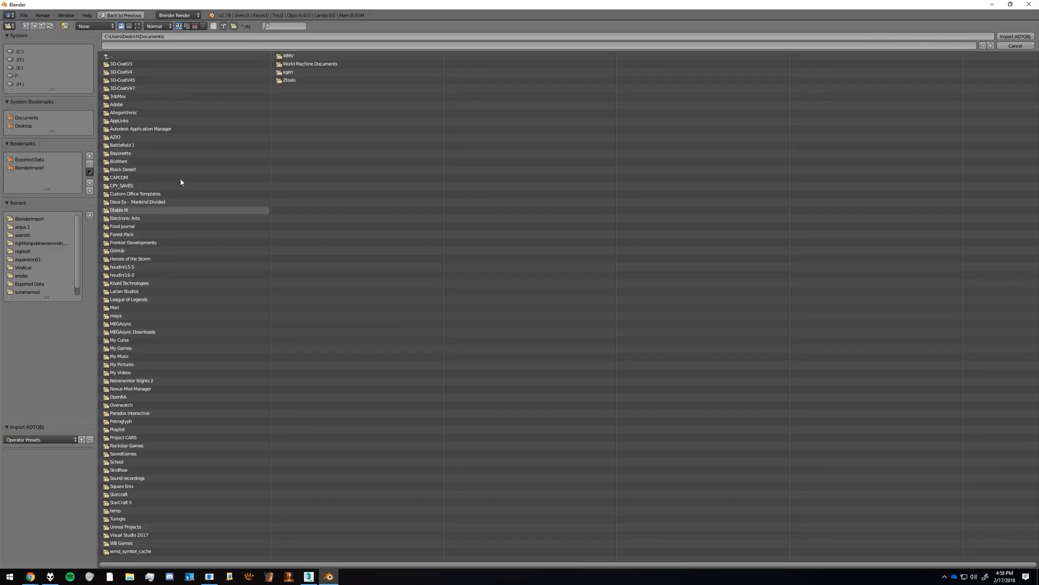
click(24, 160)
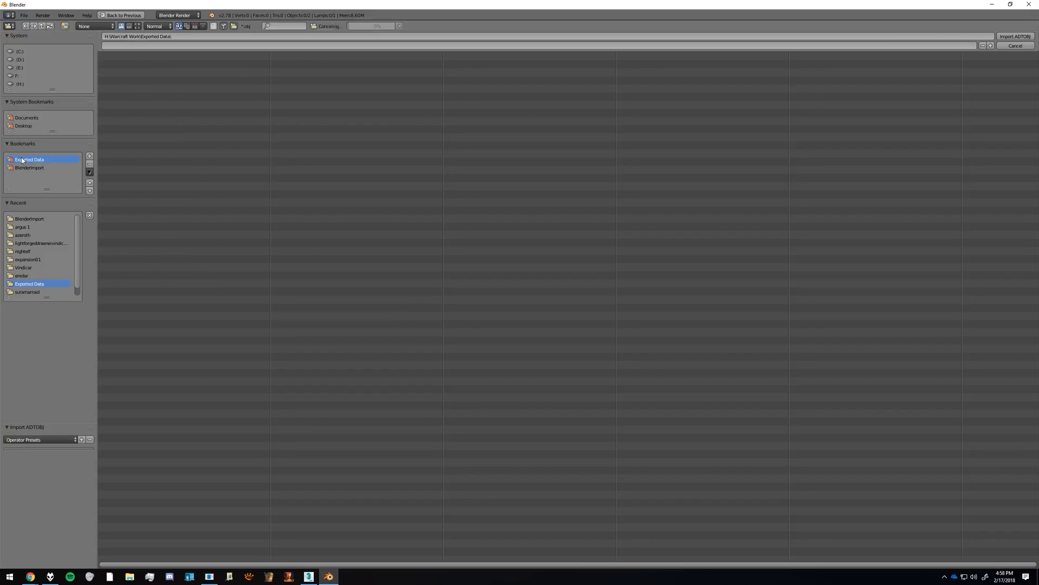
click(165, 88)
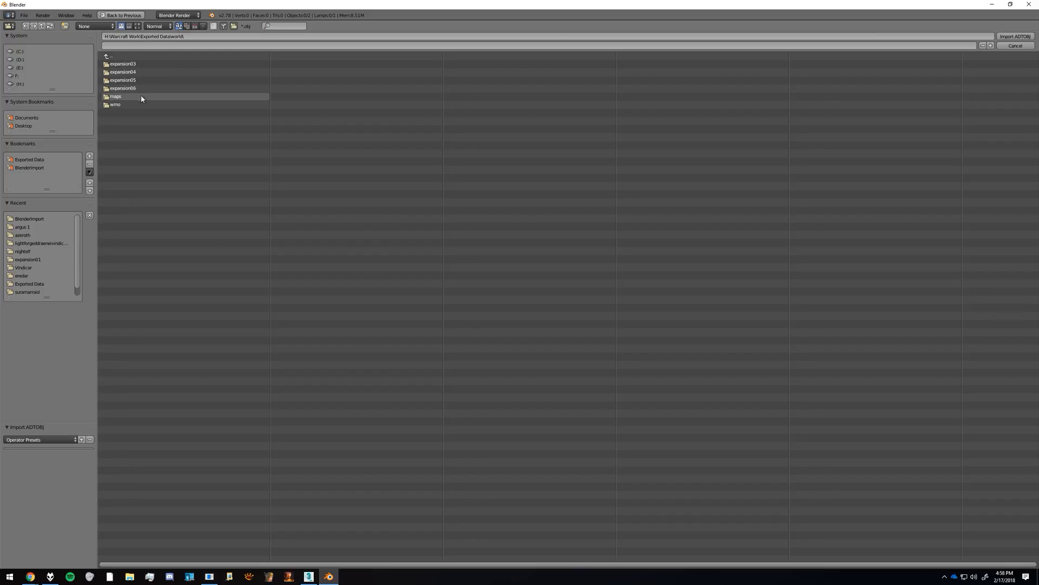
click(128, 96)
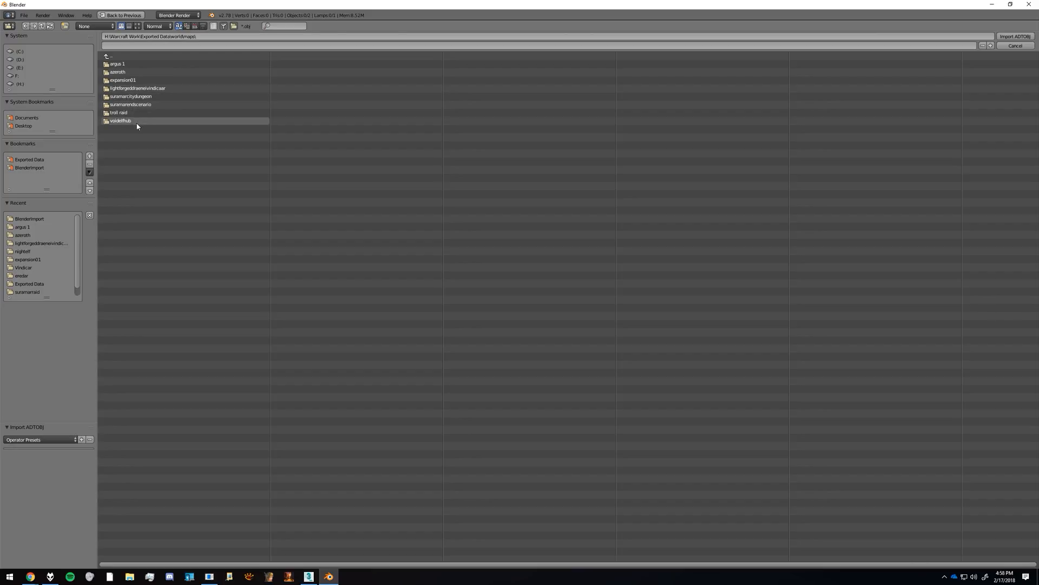
click(135, 120)
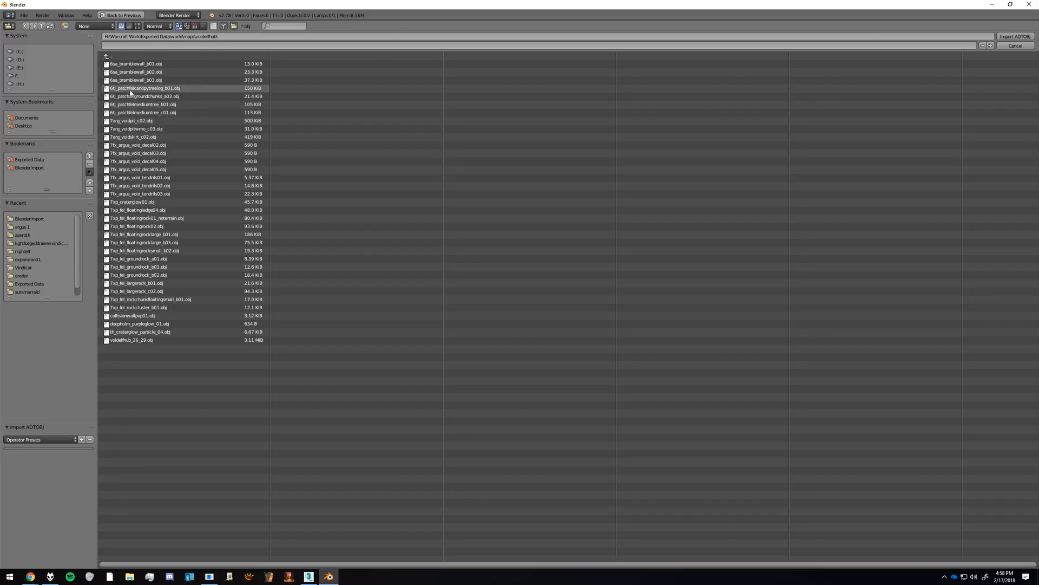
click(161, 340)
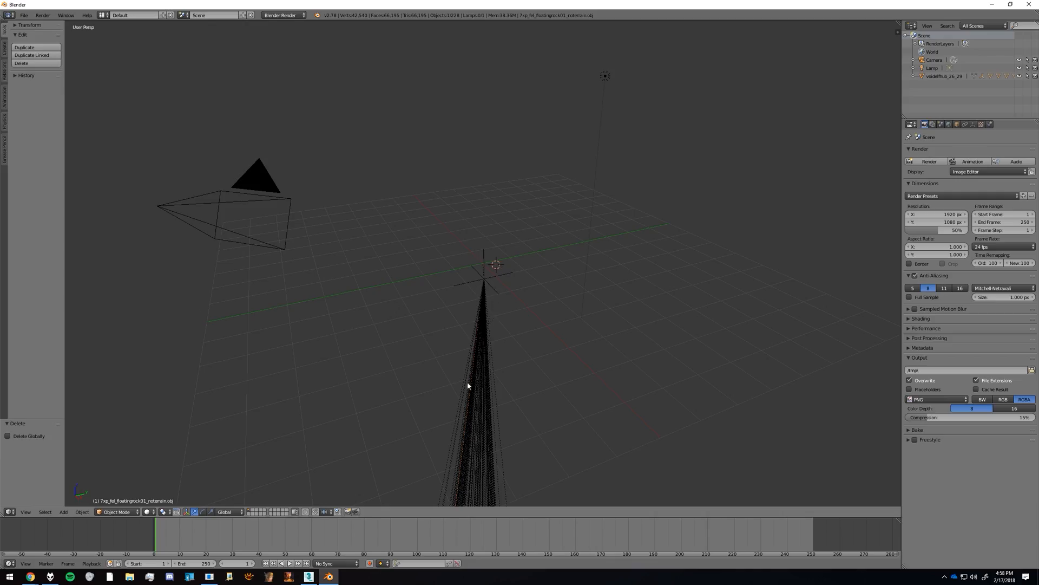
Step: Fly through the imported Void Elf Hub terrain in fly/walk navigation to examine its islands and placed objects, and leave the navigation
key(shift+f)
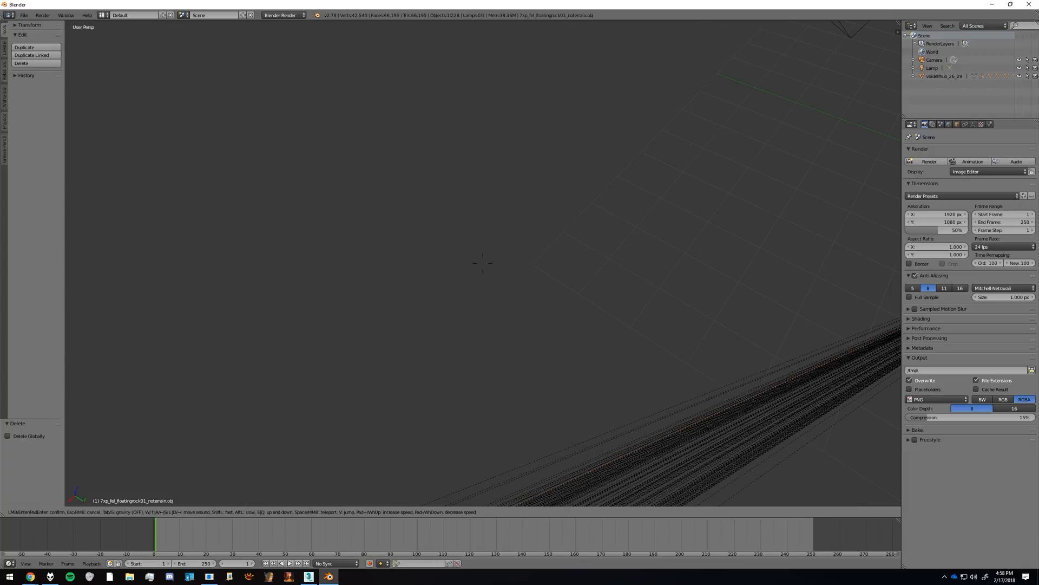
key(w)
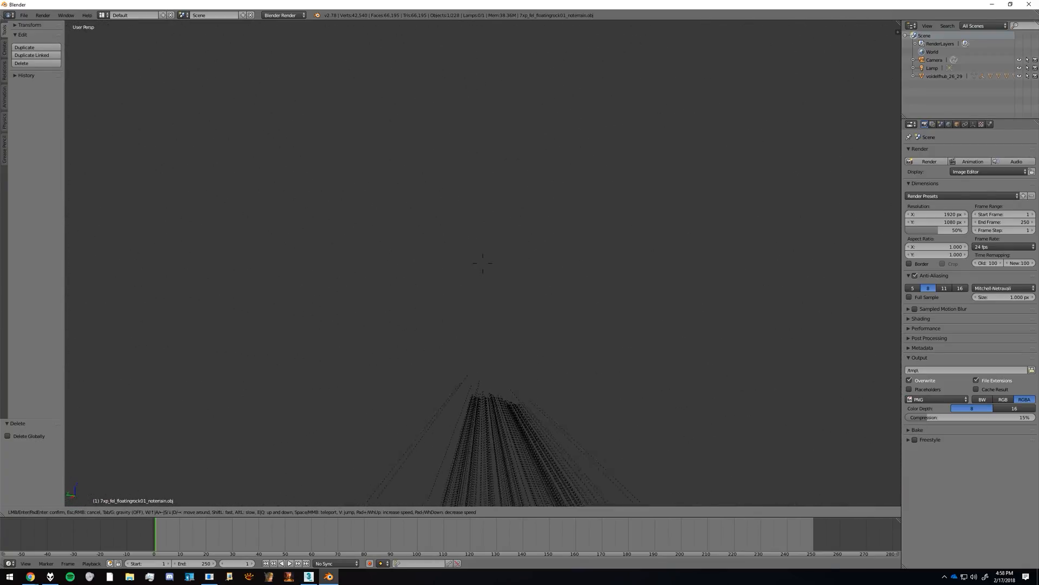
key(w)
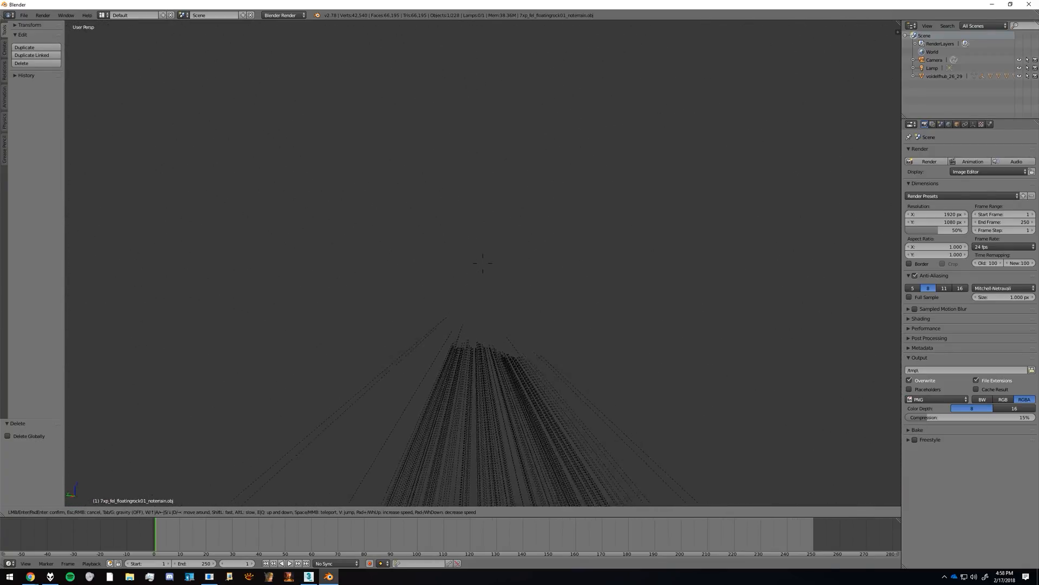
key(w)
key(s)
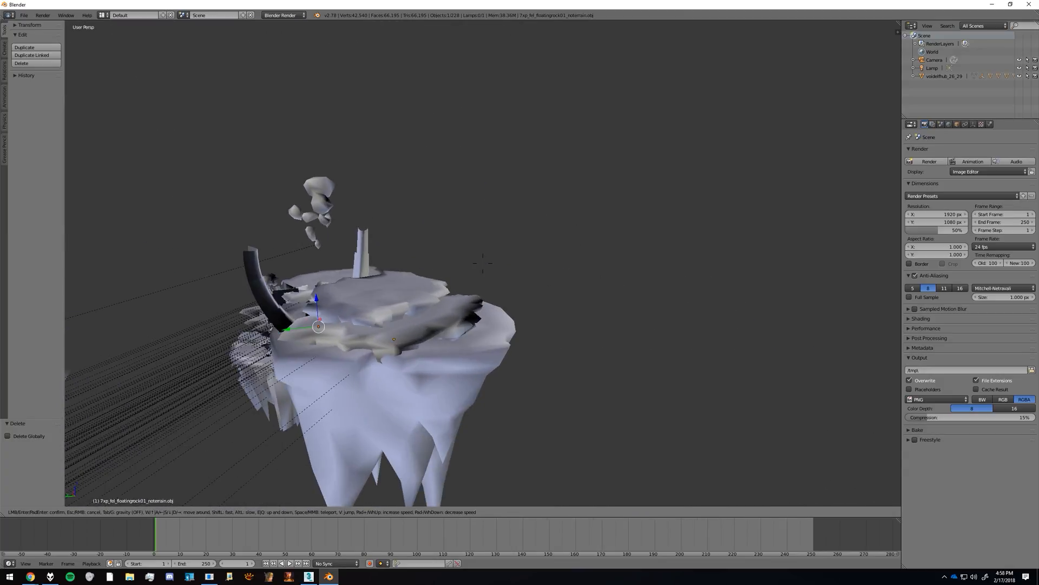
key(w)
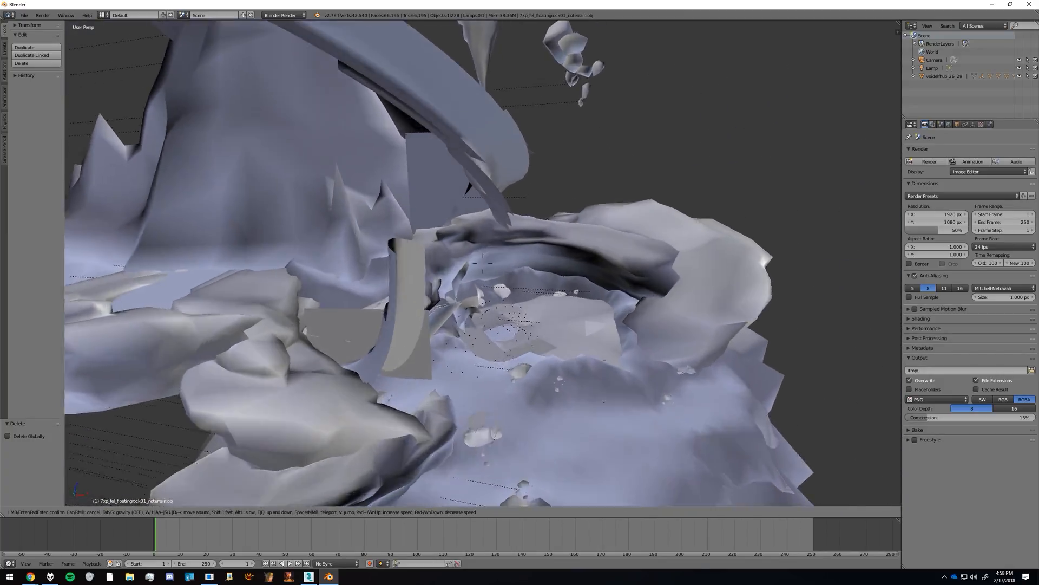
key(s)
key(w)
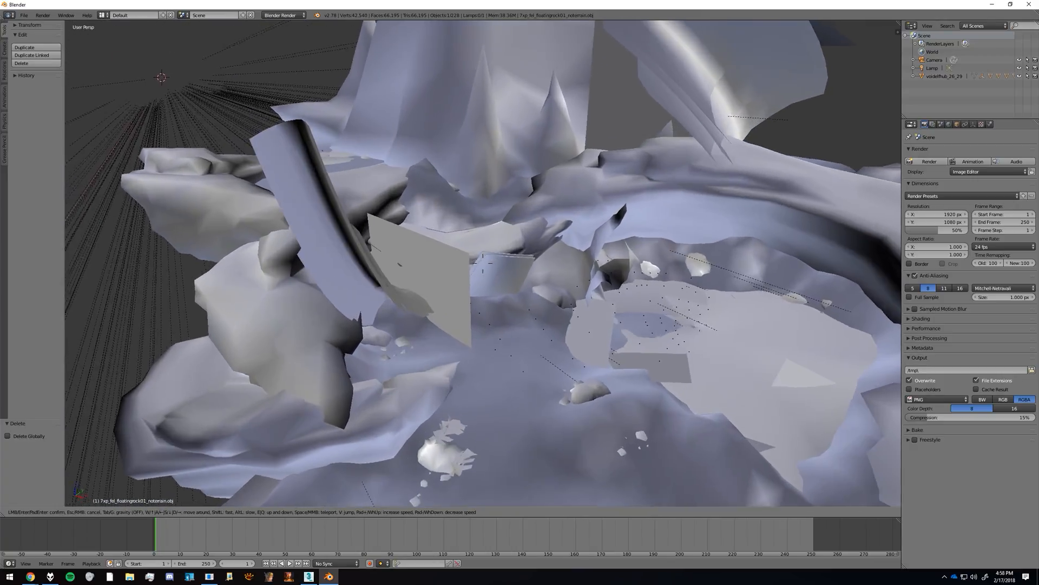
key(s)
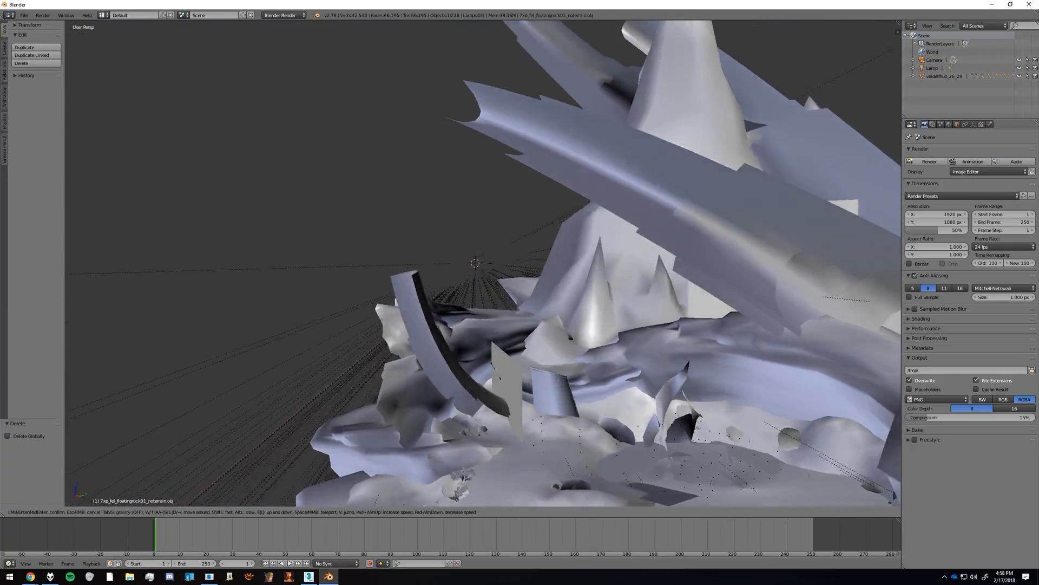
key(a)
key(d)
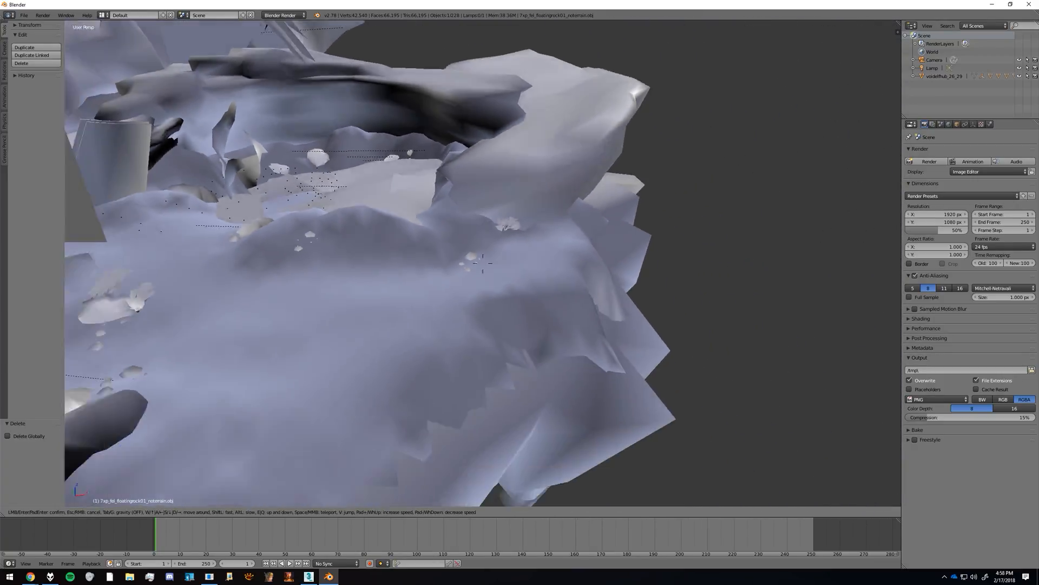
key(s)
key(s)
key(w)
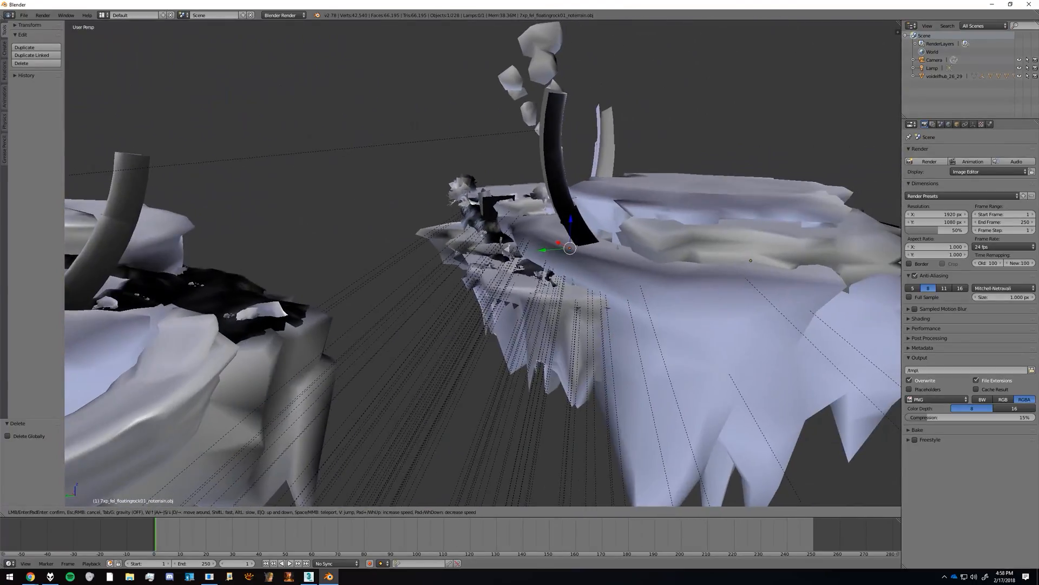
key(s)
key(Escape)
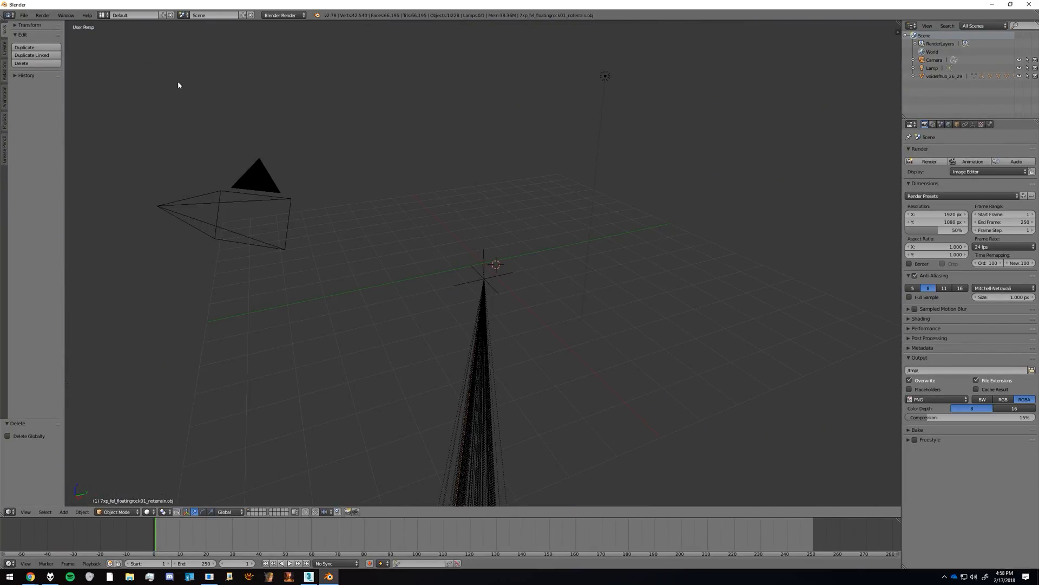
Step: Export the scene as a Wavefront OBJ into the bookmarked BlenderImport folder, naming the file VoidElfHub.obj
click(24, 15)
mouse_move(54, 169)
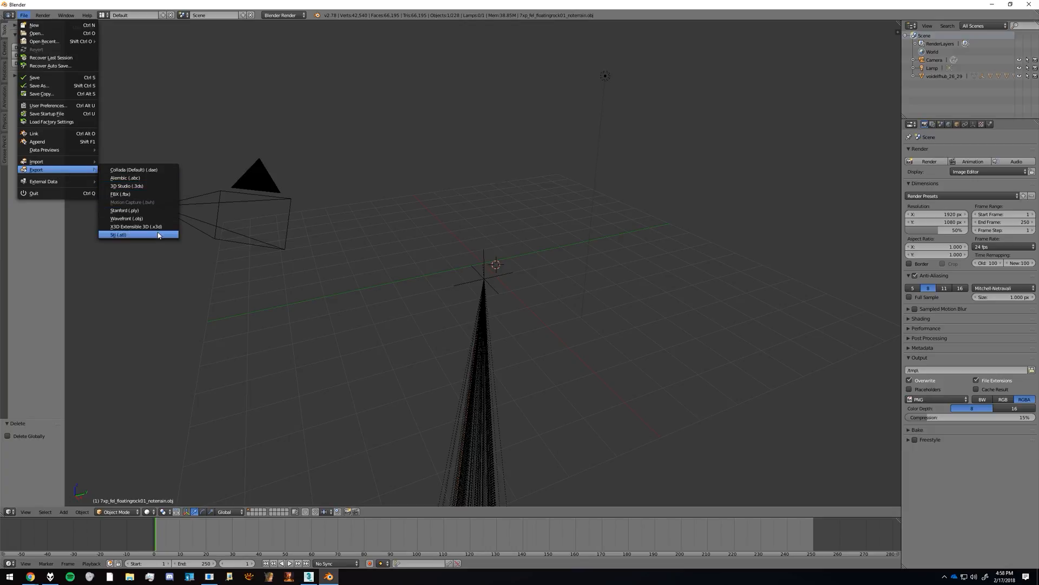
click(154, 218)
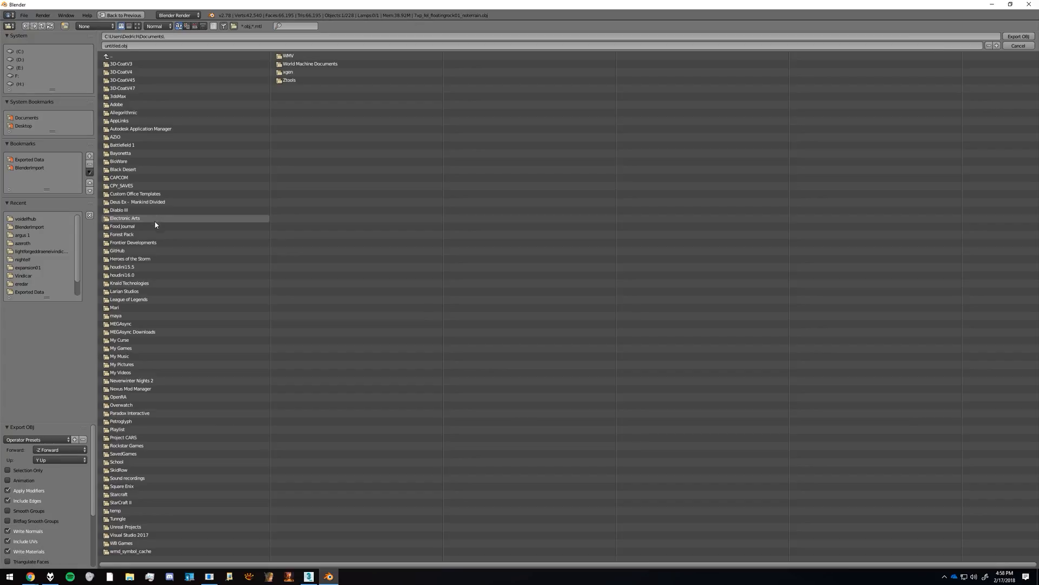
click(24, 160)
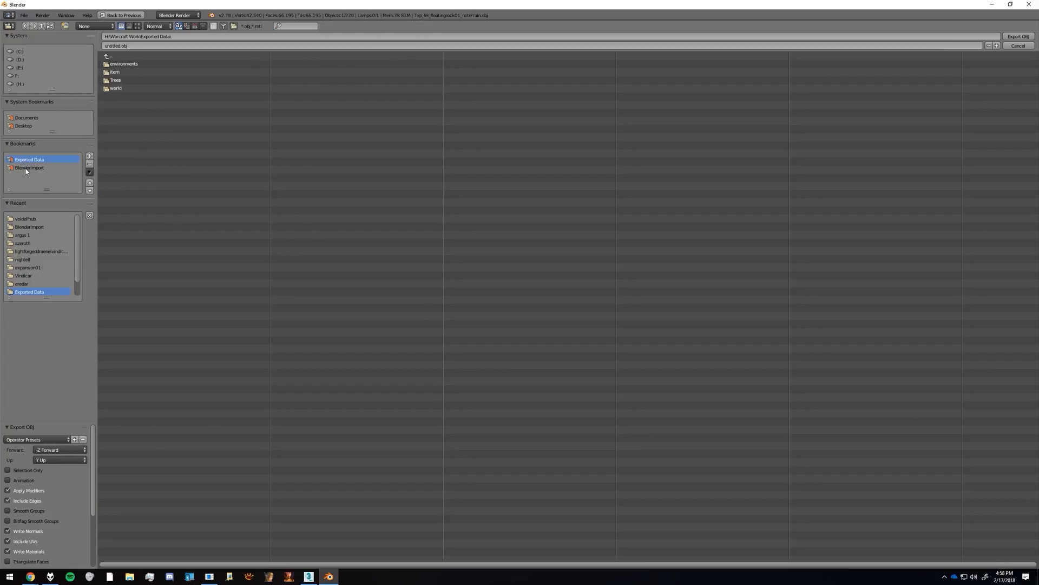
click(26, 168)
click(139, 45)
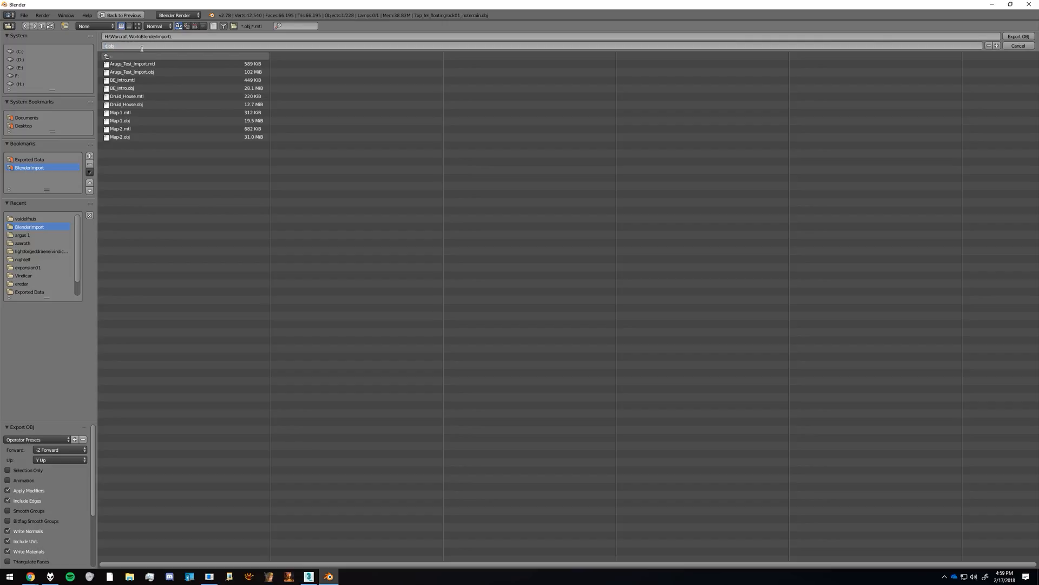
text(VoidElfHub)
key(Return)
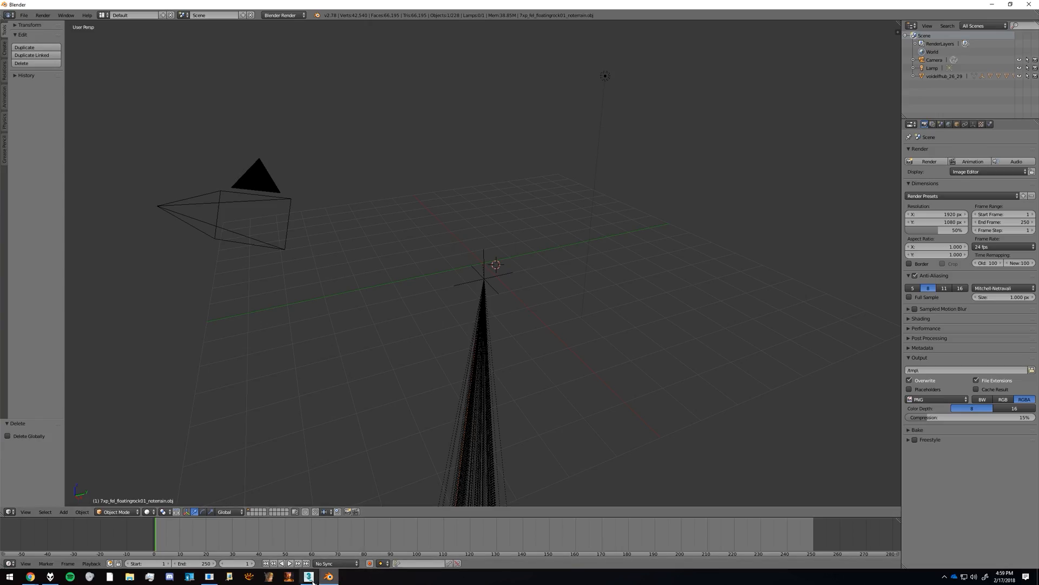
Step: Switch to 3ds Max and import VoidElfHub.obj with all objects and materials, reviewing the OBJ import options
click(310, 577)
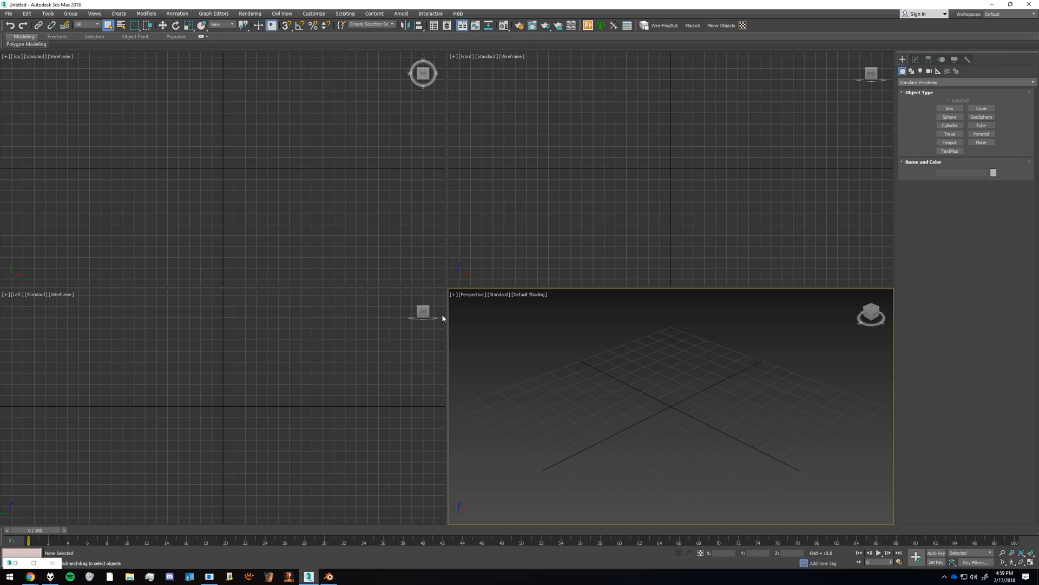
click(14, 13)
mouse_move(31, 125)
click(108, 130)
double_click(366, 80)
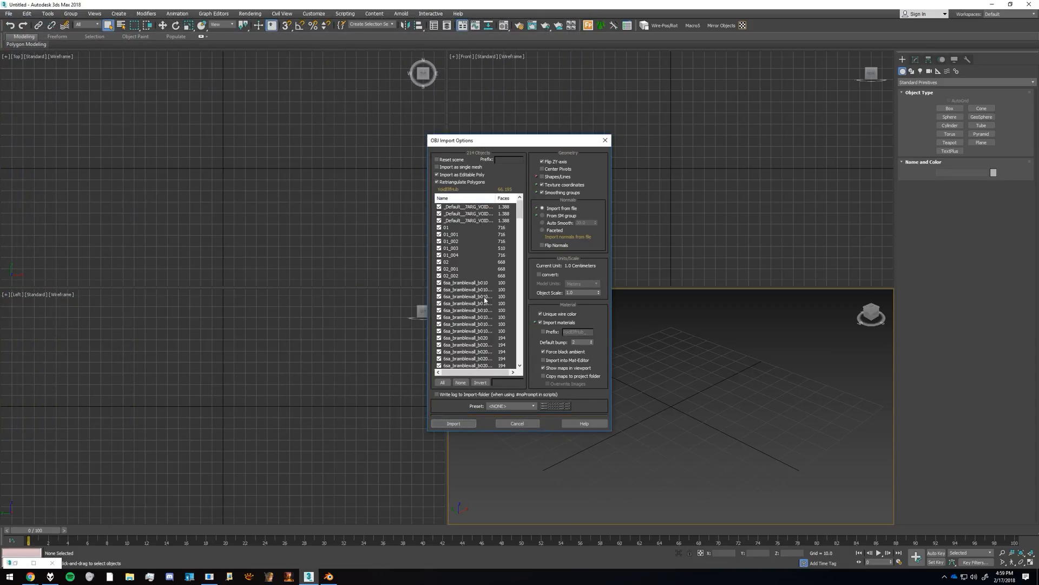
scroll(513, 252, down, 2)
drag(521, 215, 520, 175)
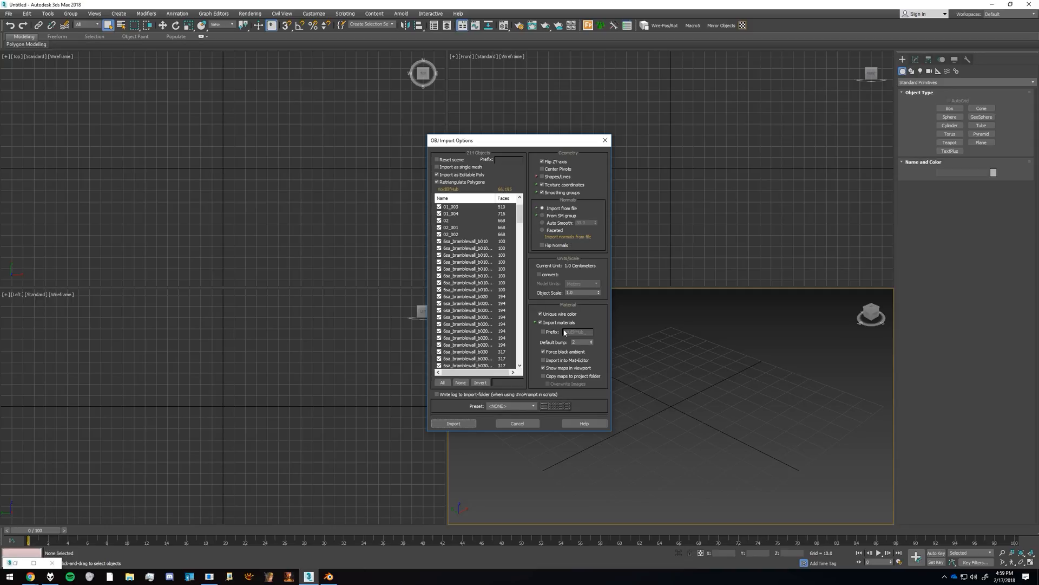
click(455, 424)
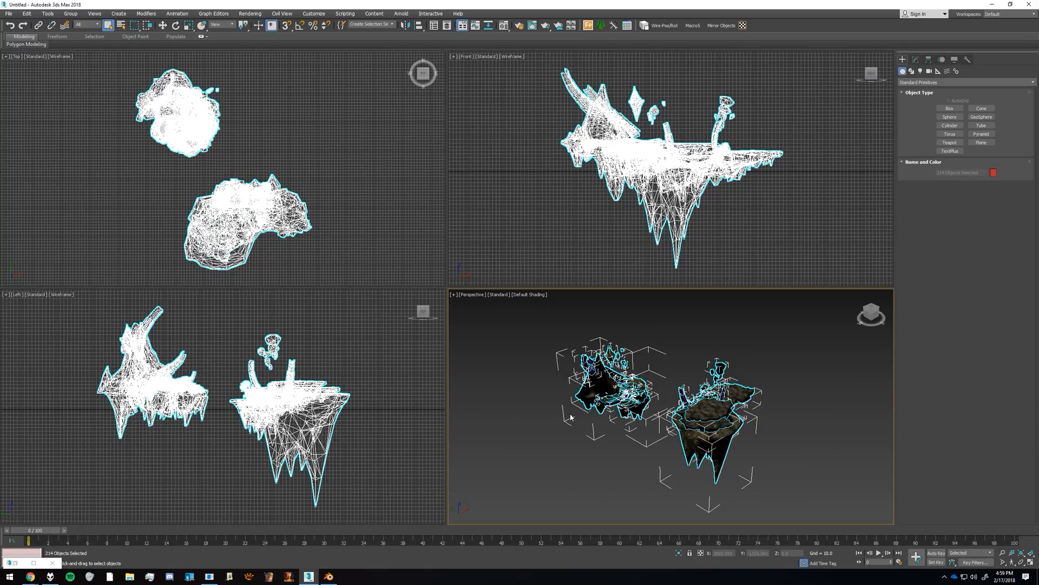
Step: Maximize the Perspective viewport around the imported islands and set its shading to Flat Color
click(584, 429)
key(alt+w)
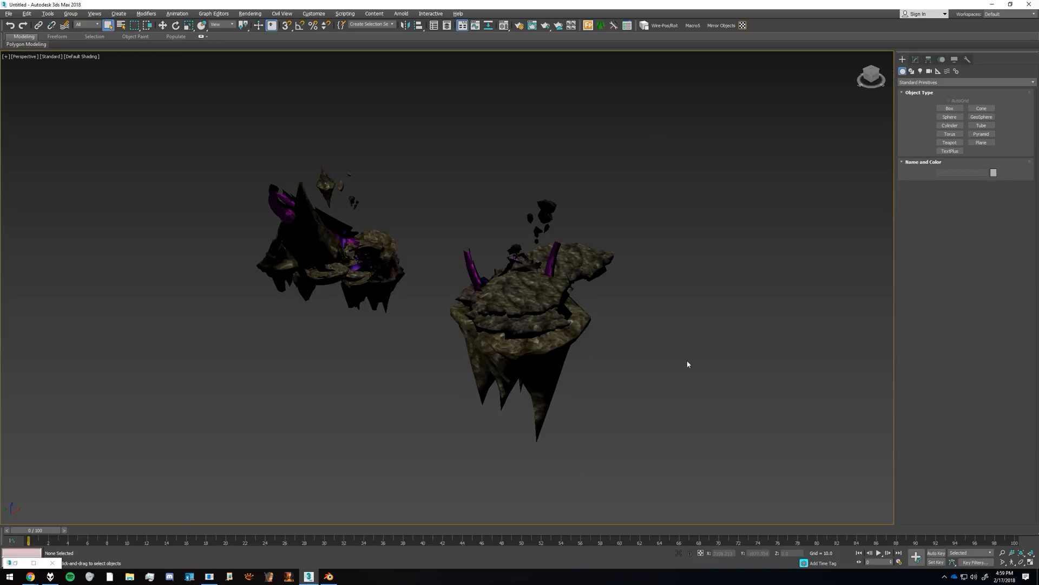
alt+middle_drag(448, 285, 446, 280)
scroll(446, 280, up, 10)
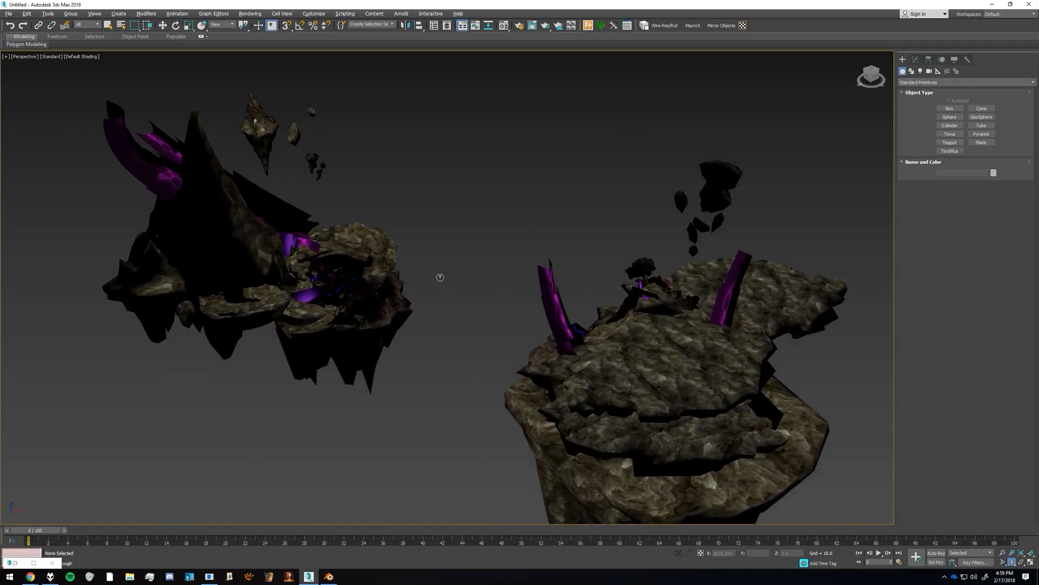
scroll(440, 277, up, 6)
key(q)
click(89, 61)
click(89, 62)
click(124, 82)
Step: Move in to the cave area of the island to examine its textures and test-render the Perspective view
click(579, 233)
key(Up)
drag(579, 233, 358, 220)
key(Up)
key(Down)
key(Down)
key(Left)
key(Right)
drag(358, 220, 451, 275)
key(s)
key(shift+q)
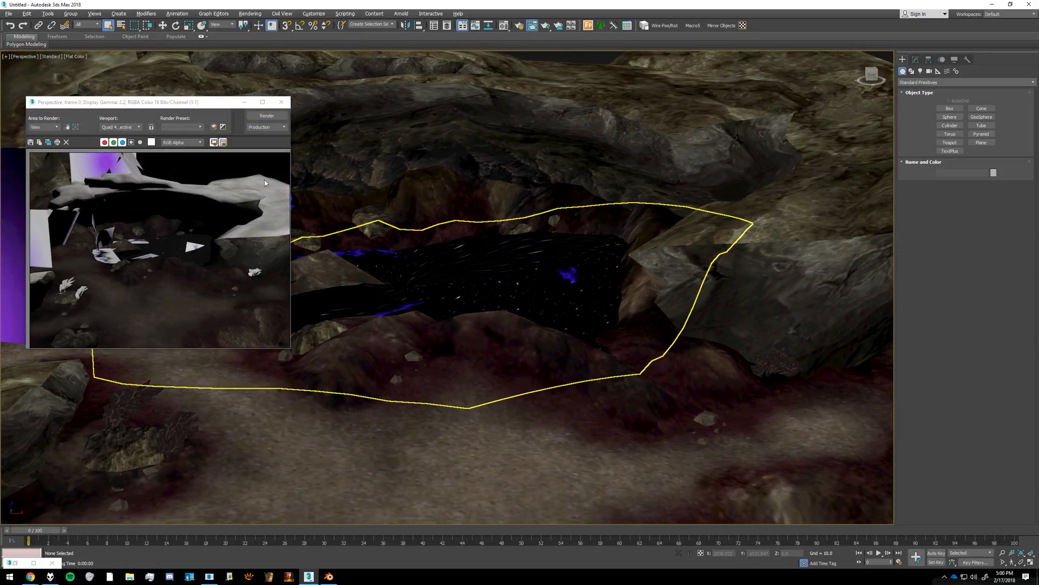
click(281, 102)
Step: Pick material tex_1259566_003 from the scene into the Material Editor, set its diffuse color to black, and re-render
key(m)
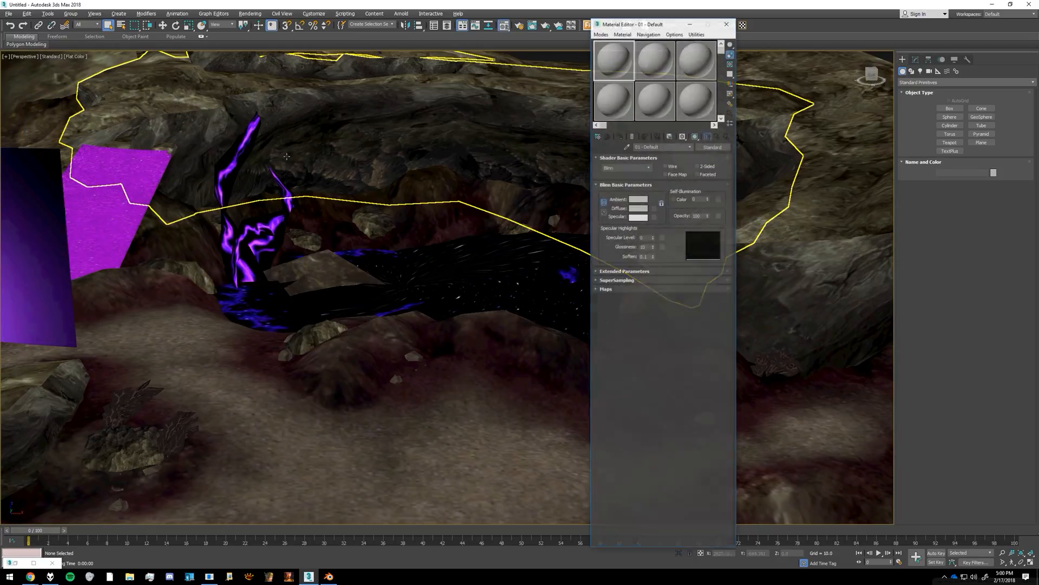
click(625, 147)
click(541, 274)
click(638, 207)
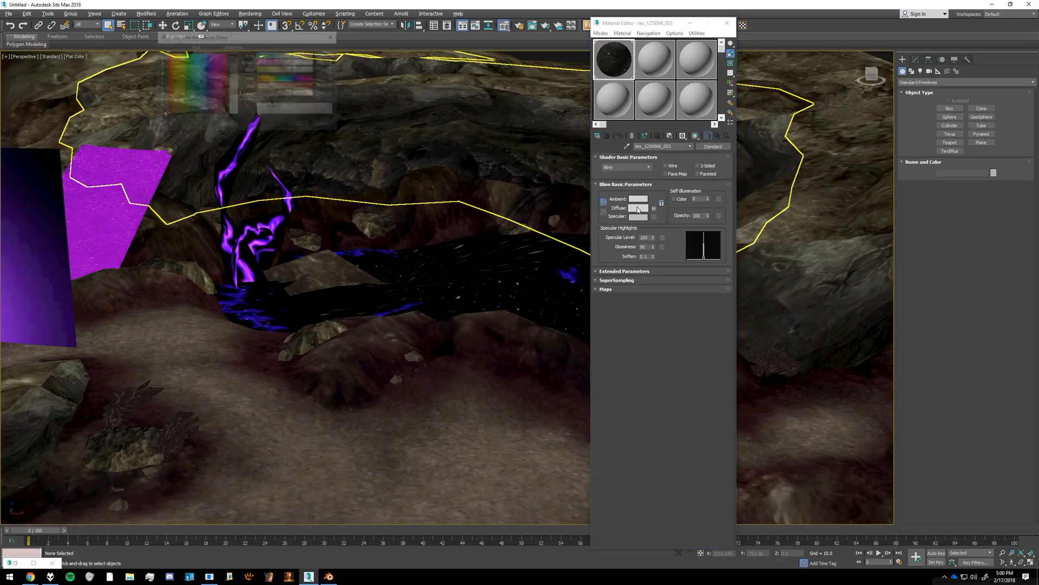
drag(234, 68, 234, 53)
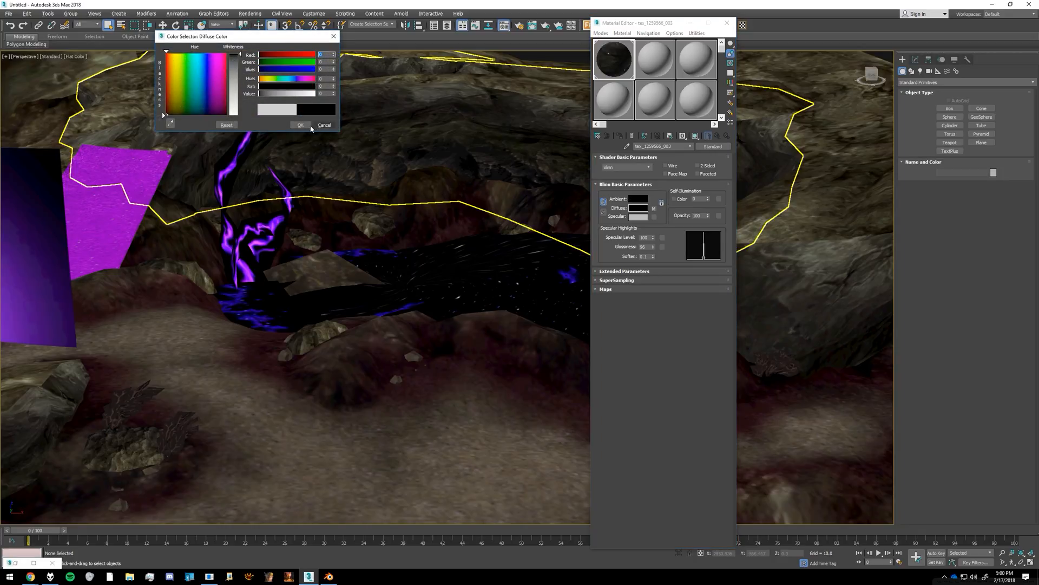
click(308, 125)
key(shift+q)
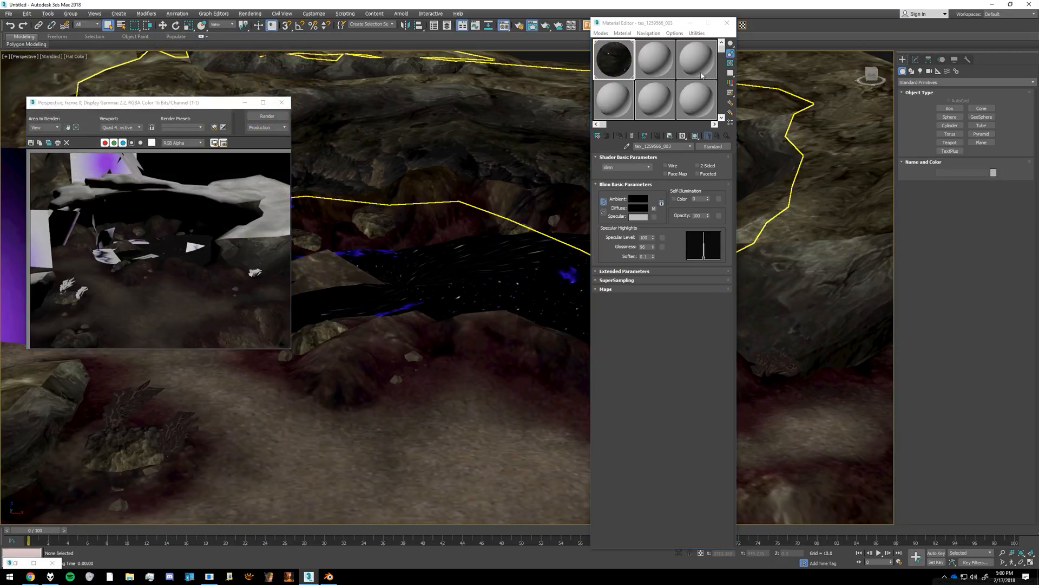
Step: Pick the overhanging rock's material tex_1267317_003 into the Material Editor, set its diffuse color to black, and test-render the change
click(809, 104)
click(836, 86)
click(777, 98)
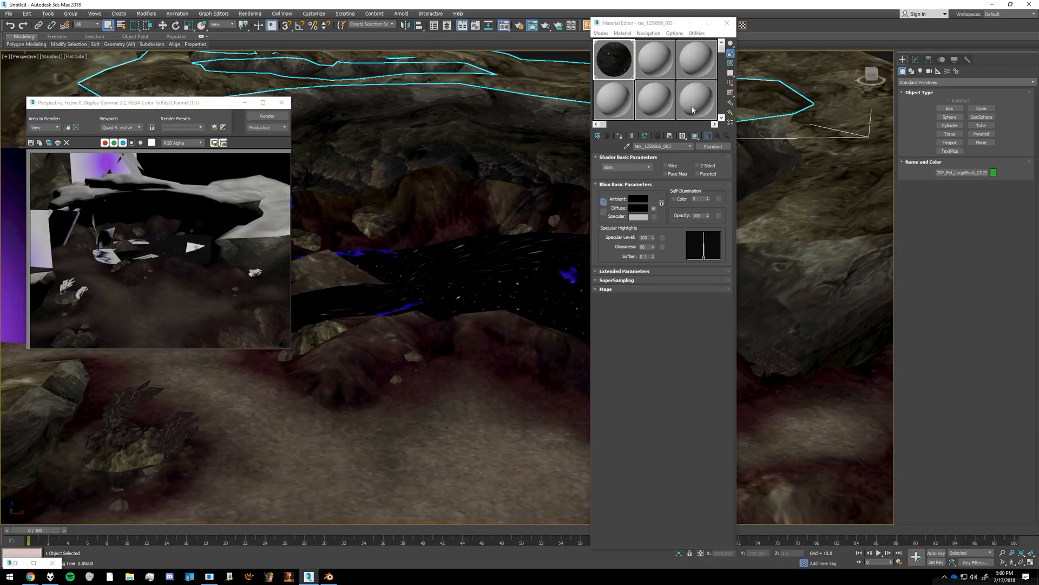
click(627, 146)
click(570, 87)
click(643, 209)
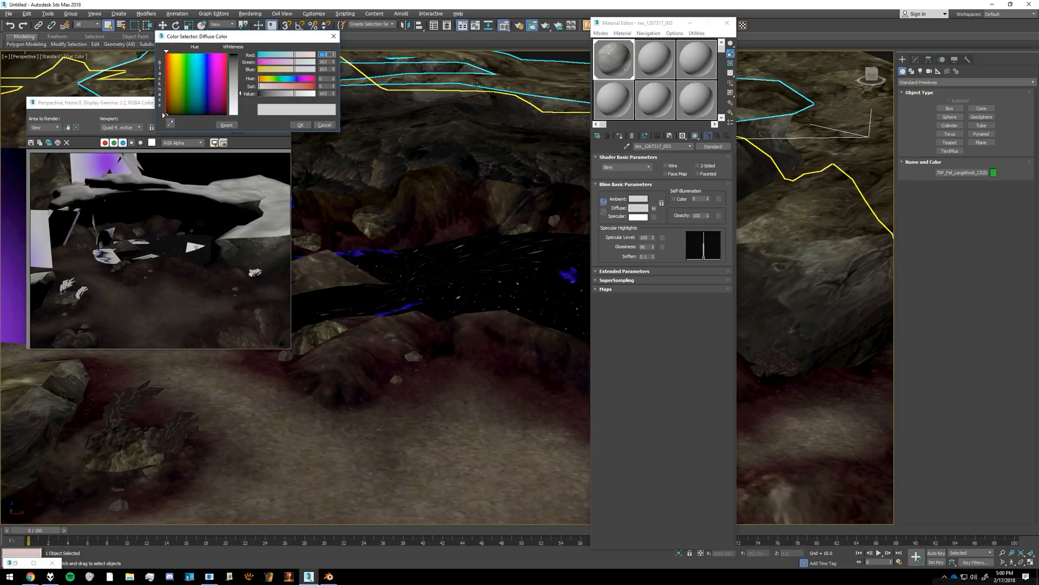
drag(234, 87, 241, 79)
click(300, 125)
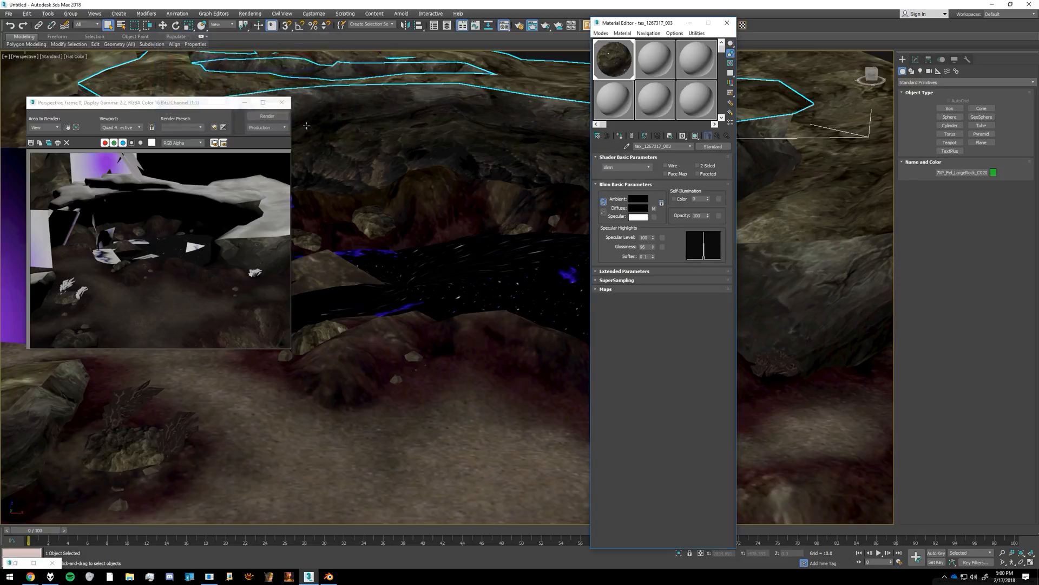
key(shift+q)
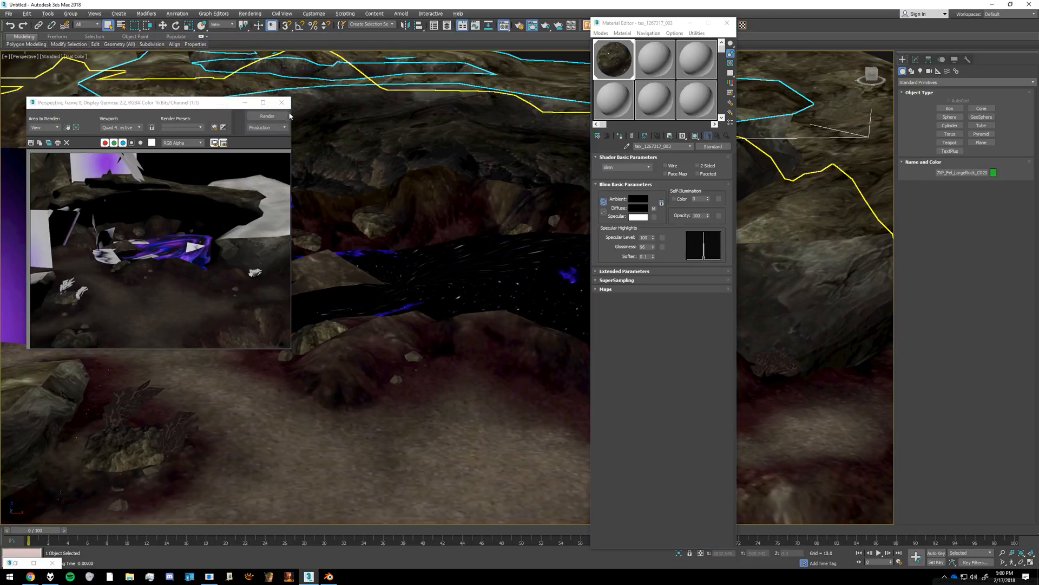
click(282, 103)
click(727, 23)
Step: Select all objects and use the Material Tweaker to set the diffuse color of their standard materials to black
scroll(471, 183, down, 5)
scroll(472, 184, down, 3)
alt+middle_drag(533, 157, 529, 223)
click(529, 224)
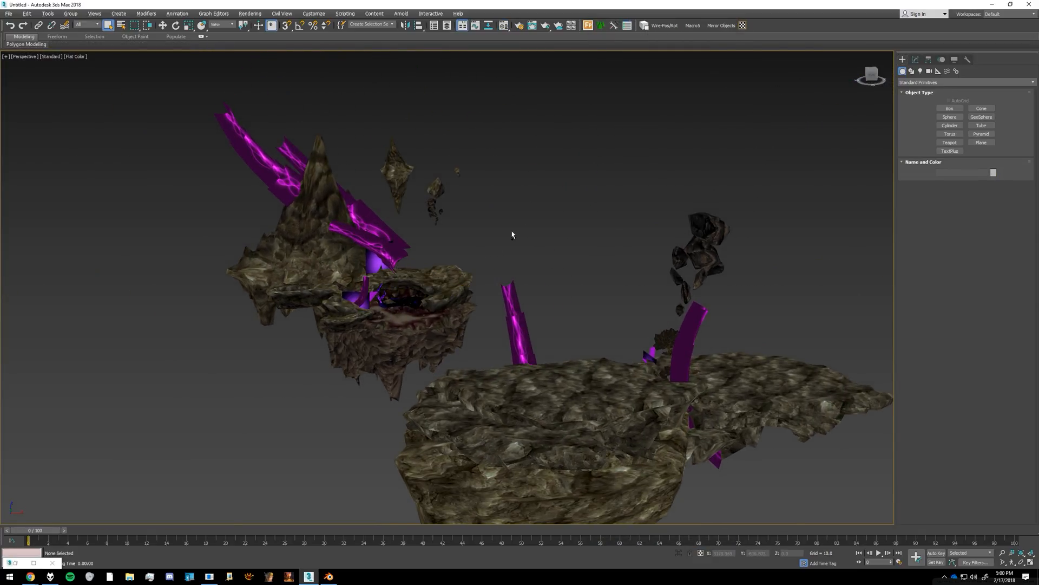
key(ctrl+a)
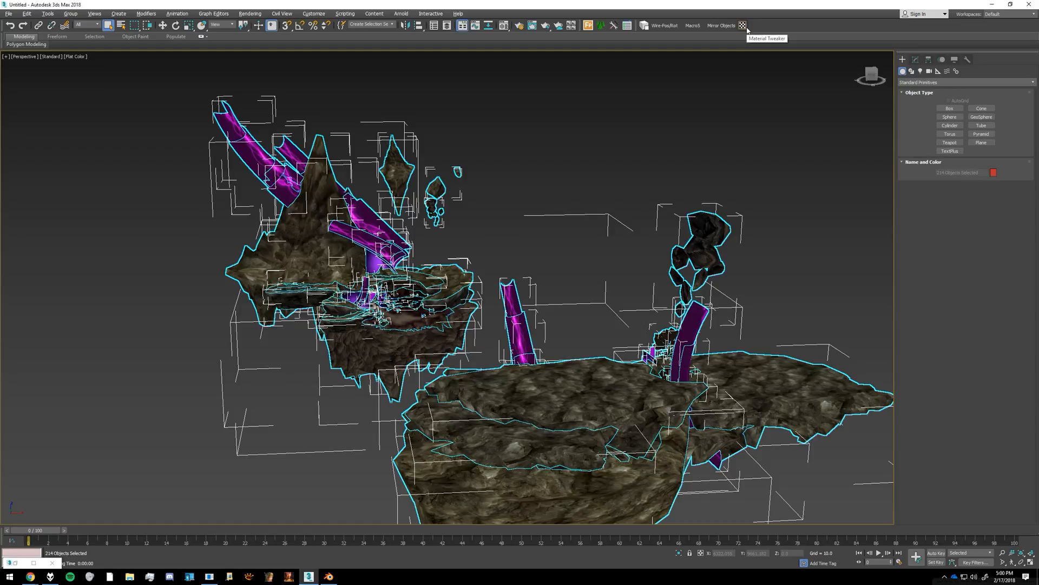
click(721, 26)
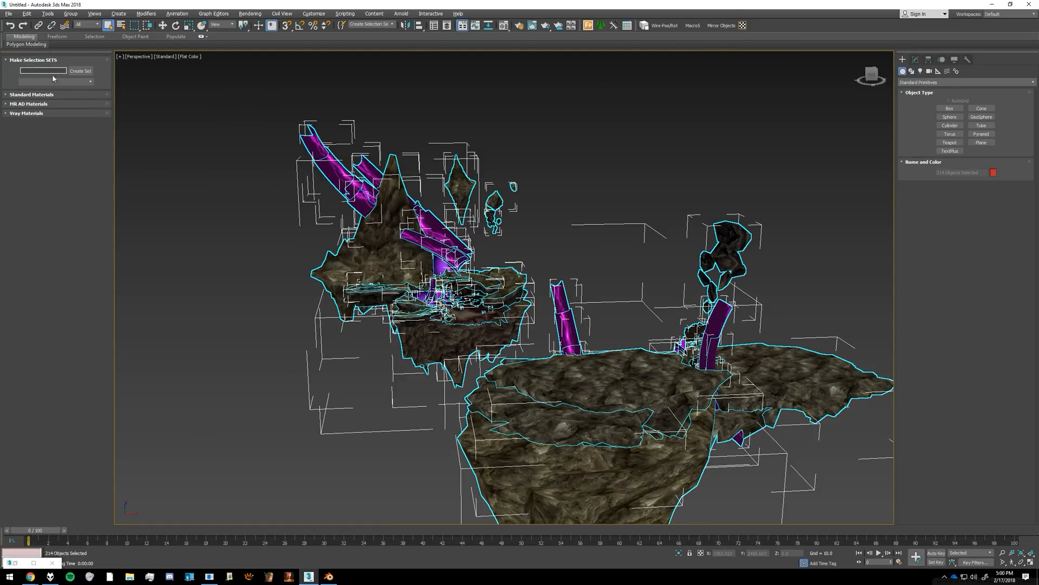
click(35, 95)
click(80, 112)
drag(236, 101, 237, 53)
click(299, 126)
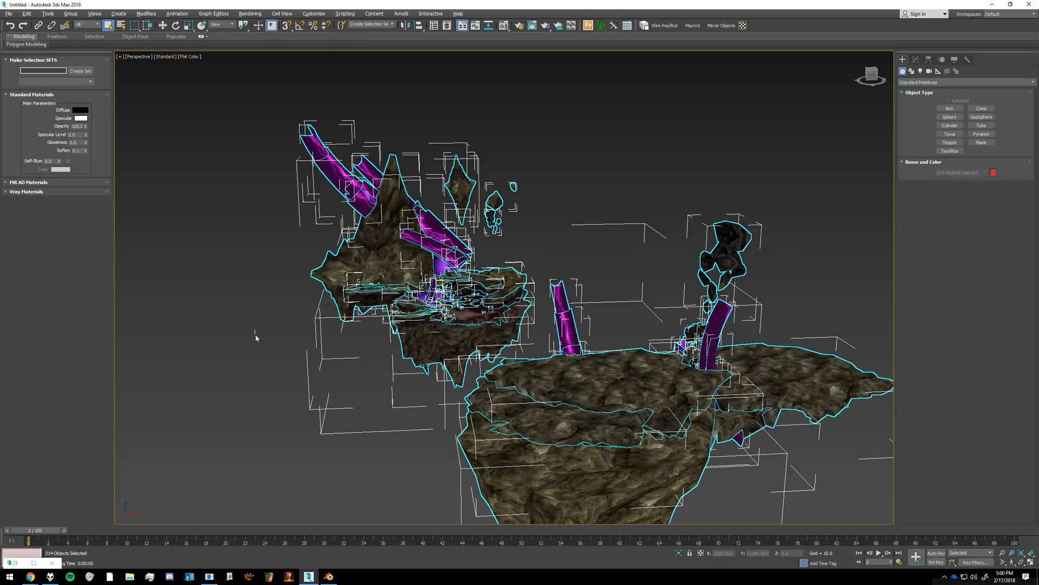
Step: Deselect everything and test-render both islands with the changed materials
click(255, 334)
key(shift+q)
click(282, 103)
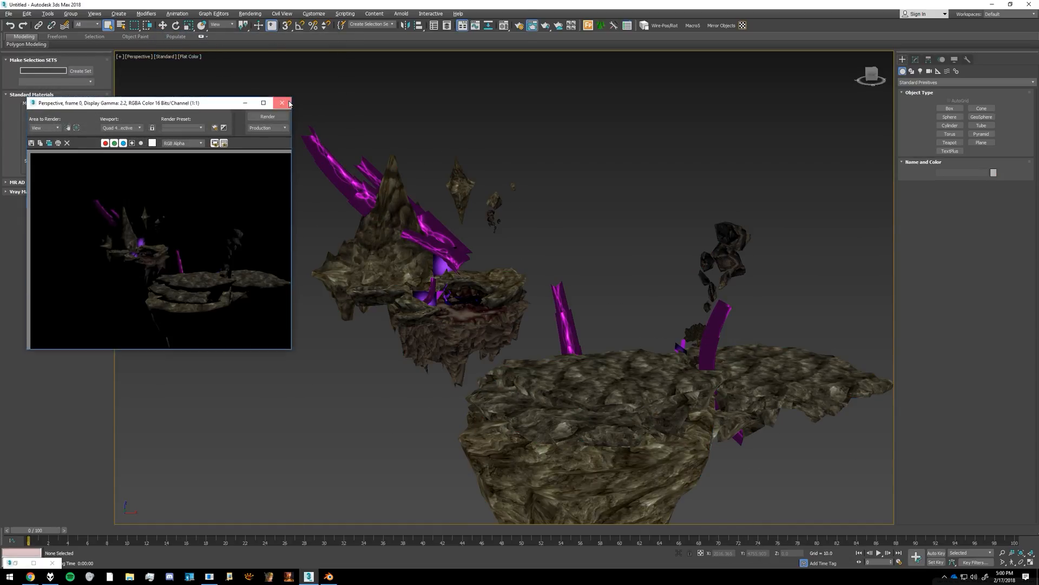
Step: Set the render output size to the HDTV (video) preset at 1280 x 720
key(F10)
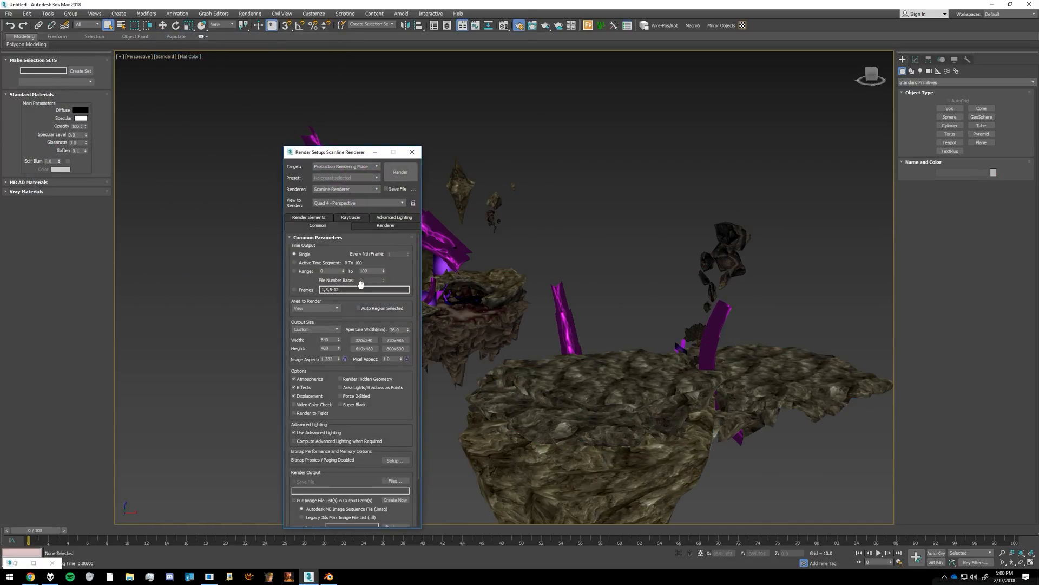
scroll(317, 317, down, 1)
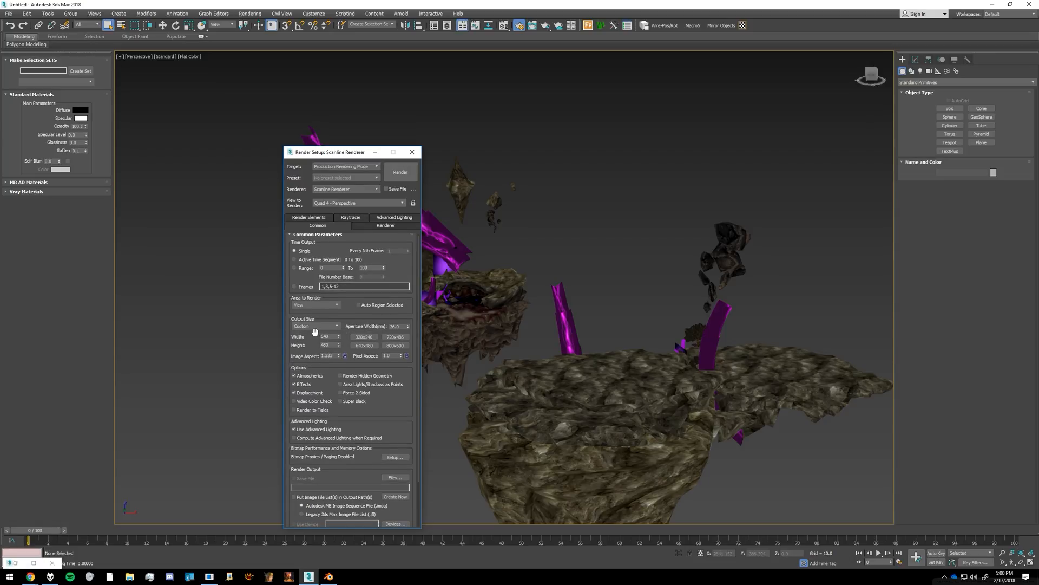
click(316, 326)
click(314, 428)
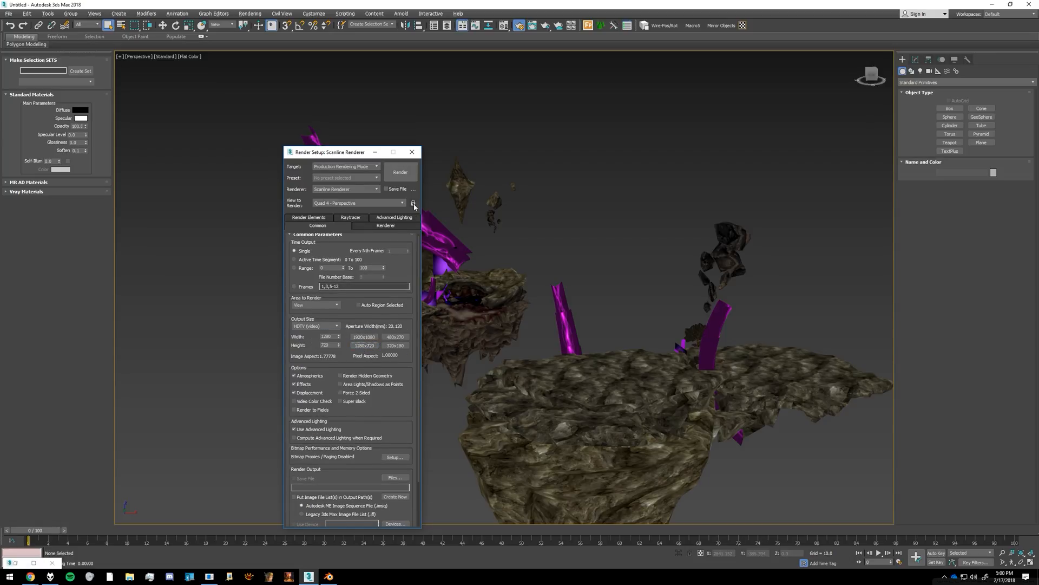
click(412, 153)
Step: Place a standard Skylight in the space between the two islands and lower its multiplier to 0.82
click(920, 71)
click(923, 82)
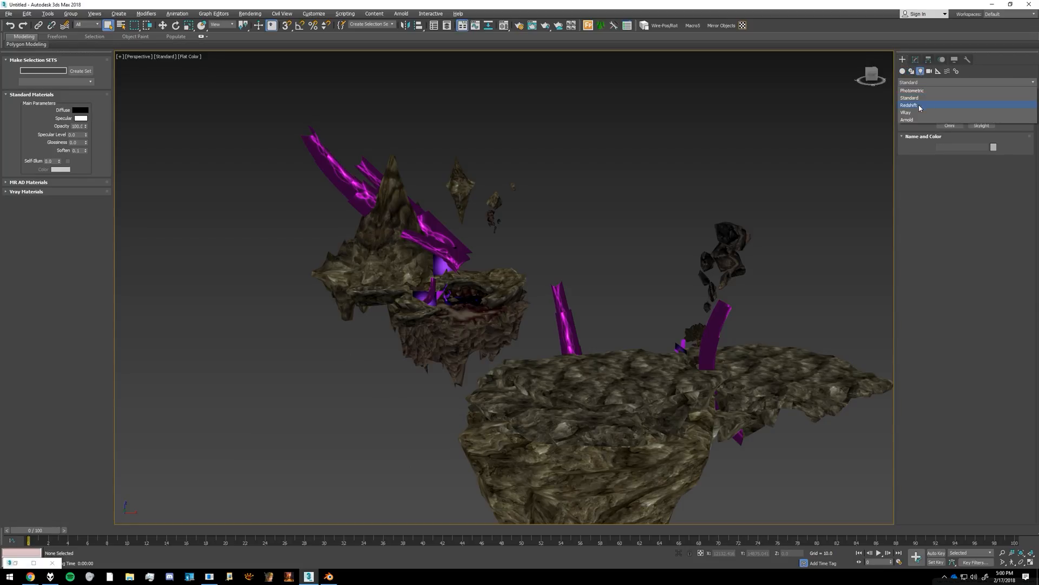
click(920, 98)
click(982, 125)
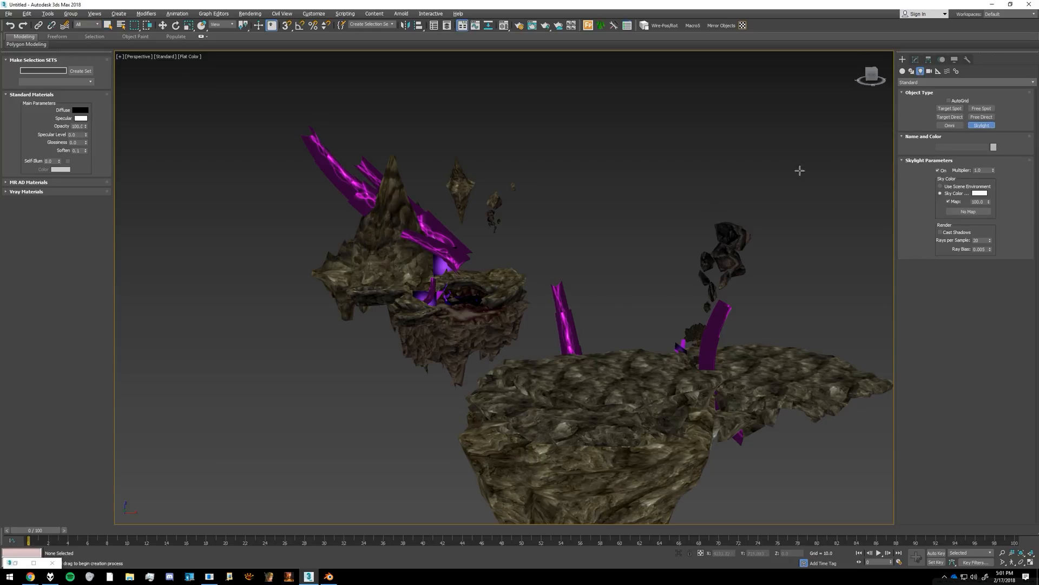
click(610, 318)
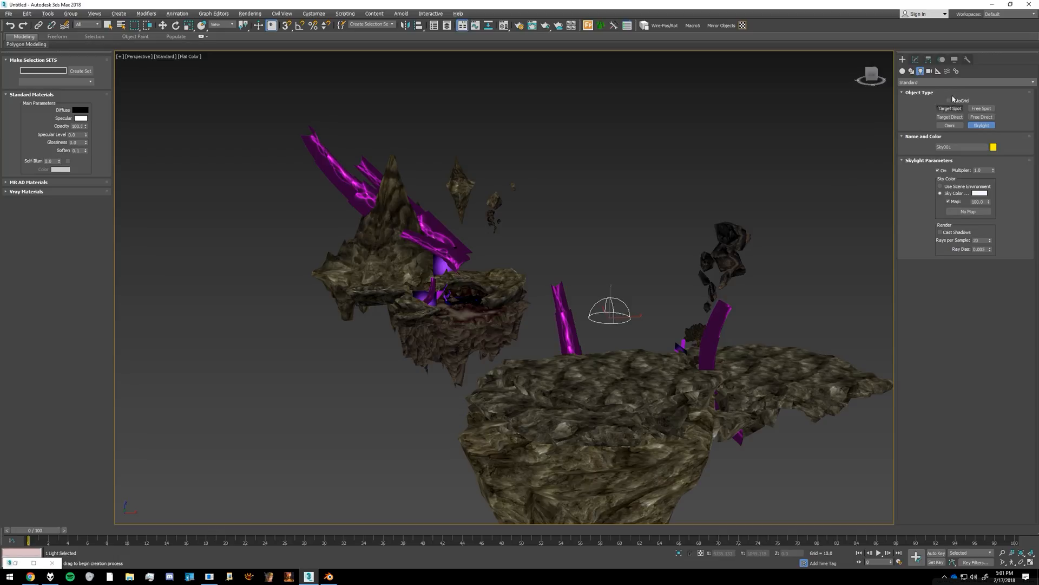
click(916, 60)
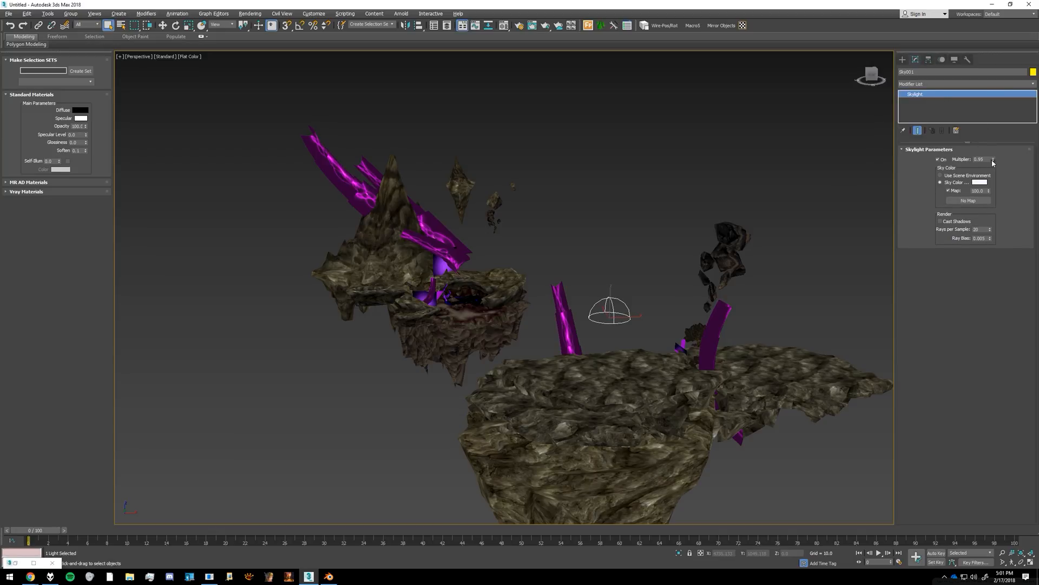
Step: Show the safe frame, frame the island's cave area closely, and render the Perspective view
key(shift+f)
scroll(507, 286, up, 10)
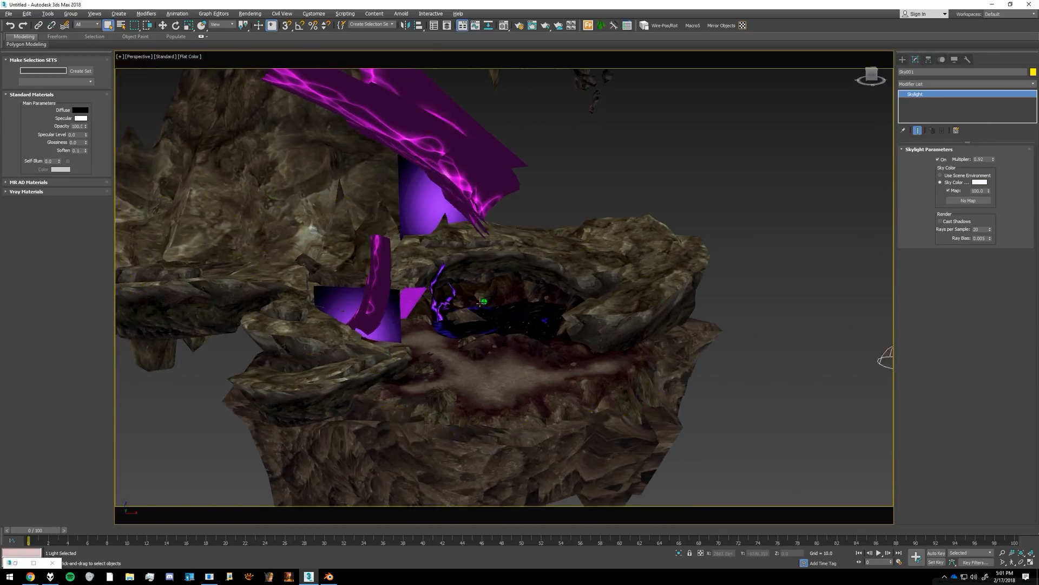
key(shift+q)
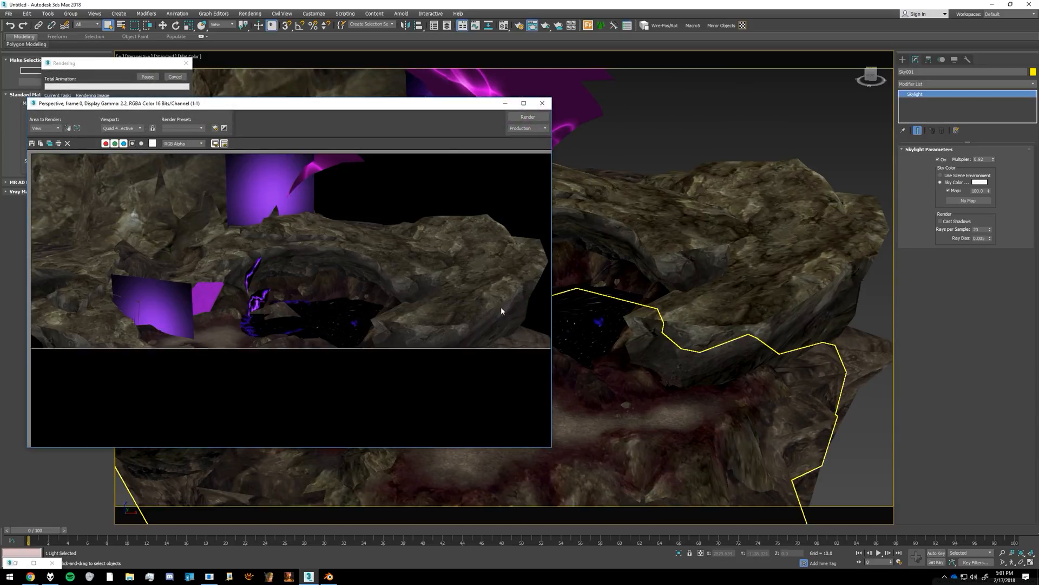